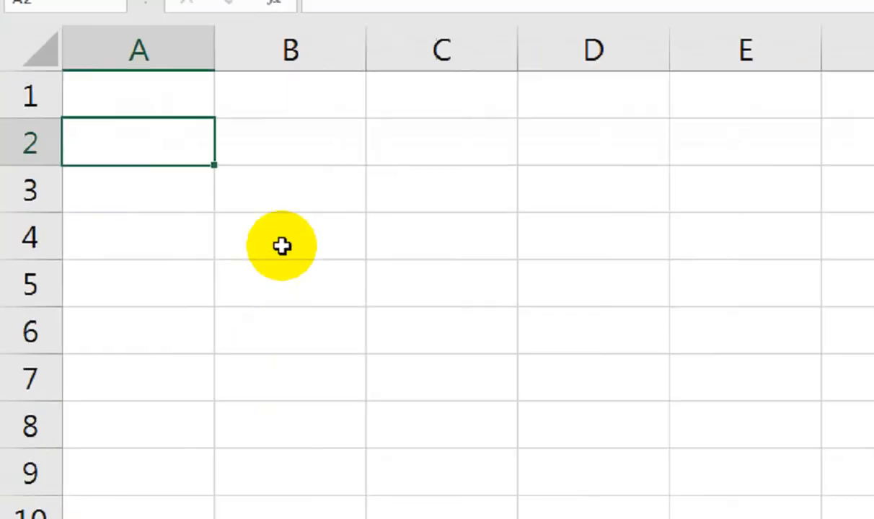
Enter the dates 1-Aug-22 in cell A2 and 5-Aug-22 in cell A3.
{"action": "type", "text": "1-a"}
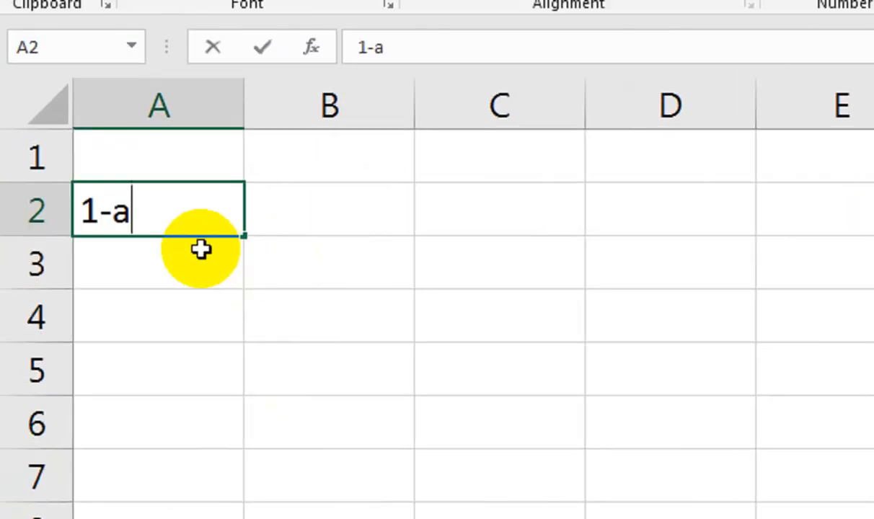
{"action": "type", "text": "ug-22"}
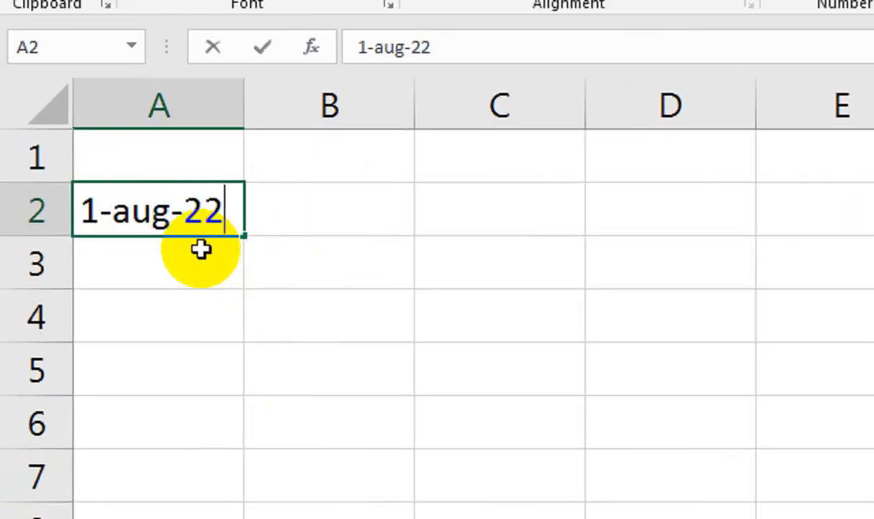
{"action": "key", "text": "Return"}
{"action": "type", "text": "5-au"}
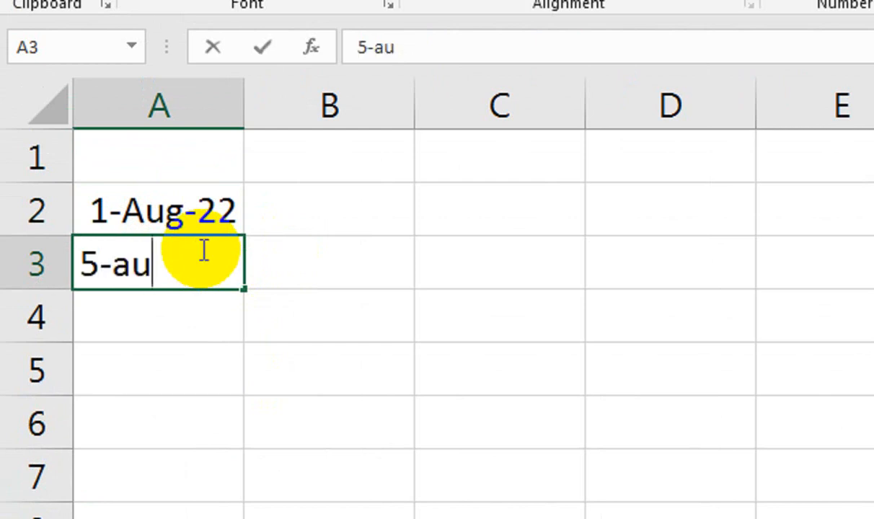
{"action": "type", "text": "g-22"}
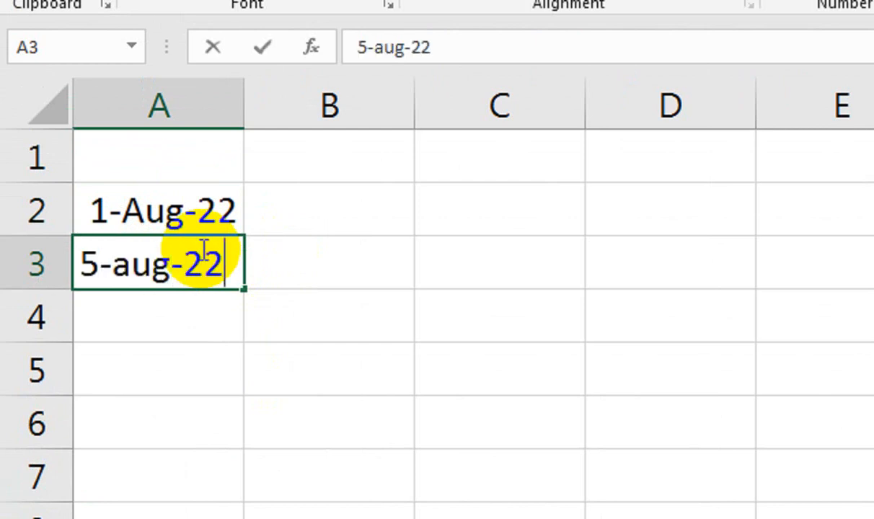
{"action": "key", "text": "Return"}
Enter the date 10-Aug-22 in cell A4.
{"action": "type", "text": "10aaug"}
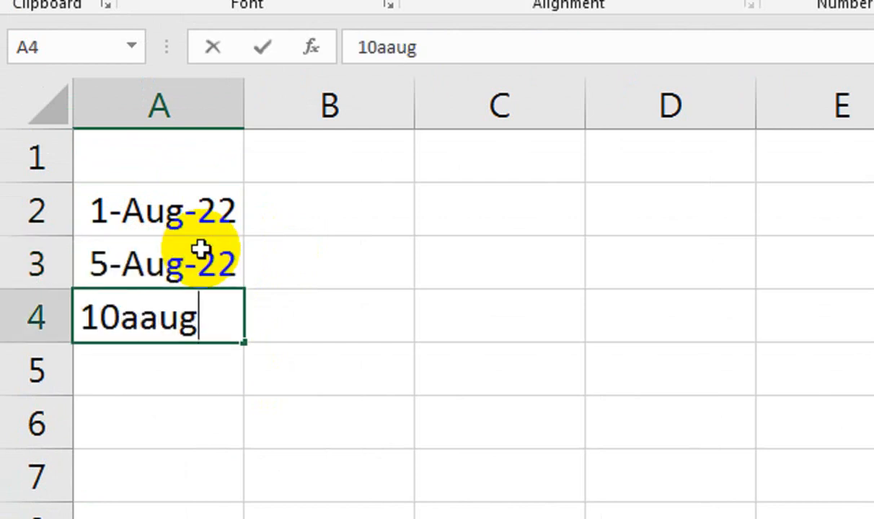
{"action": "key", "text": "BackSpace"}
{"action": "key", "text": "BackSpace"}
{"action": "key", "text": "BackSpace"}
{"action": "key", "text": "BackSpace"}
{"action": "type", "text": "-a"}
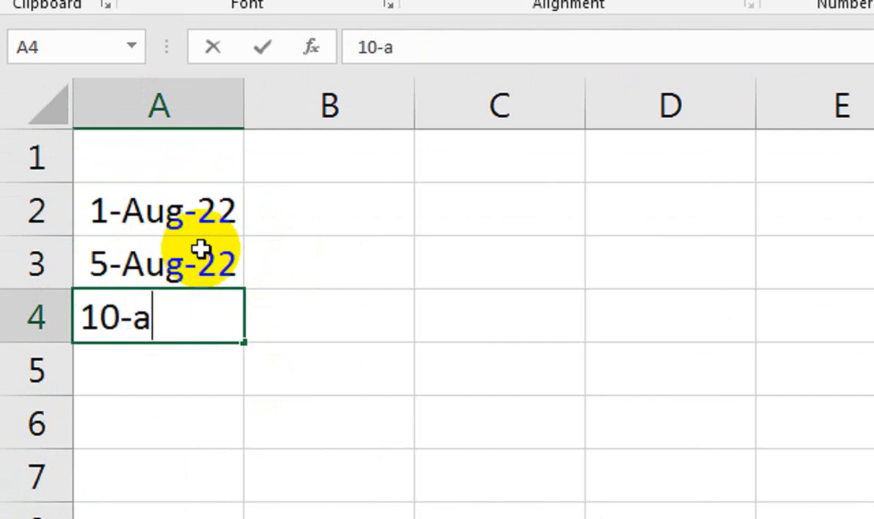
{"action": "type", "text": "ug-22"}
{"action": "key", "text": "Return"}
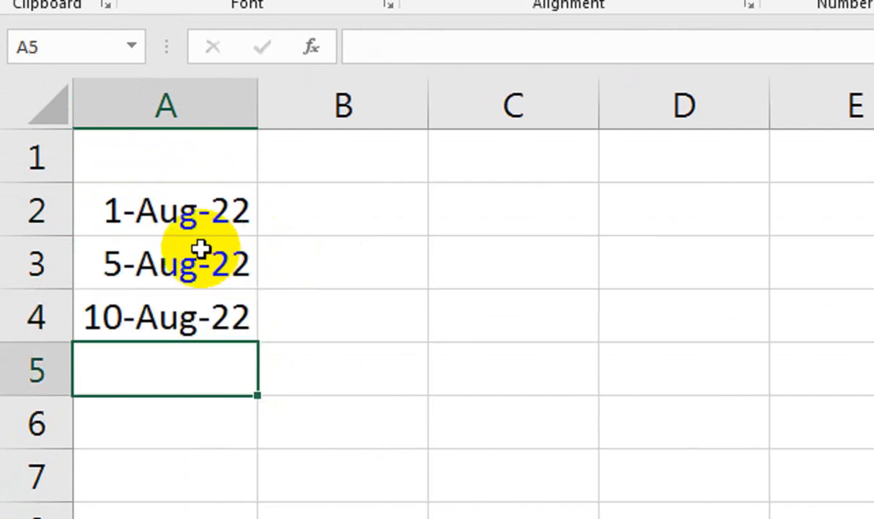
Enter the dates 15-Aug-22 in cell A5 and 23-Aug-22 in cell A6.
{"action": "type", "text": "15-aug-22"}
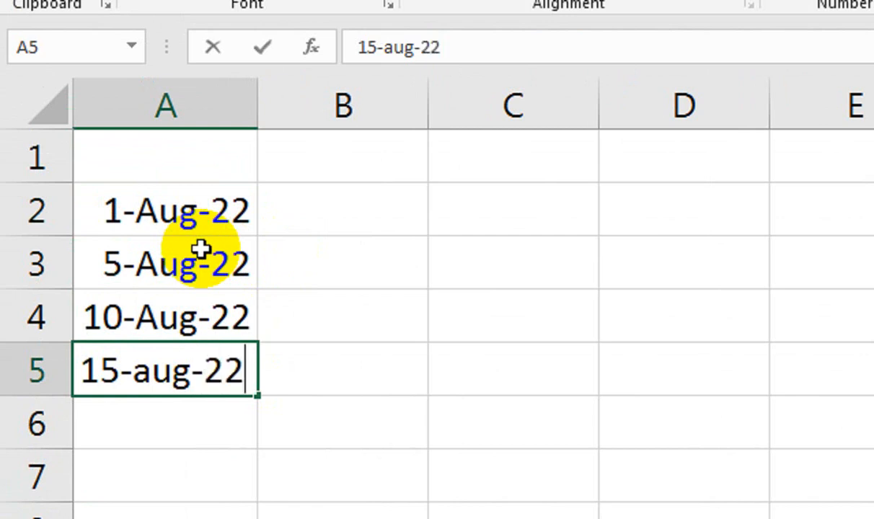
{"action": "key", "text": "Return"}
{"action": "type", "text": "23"}
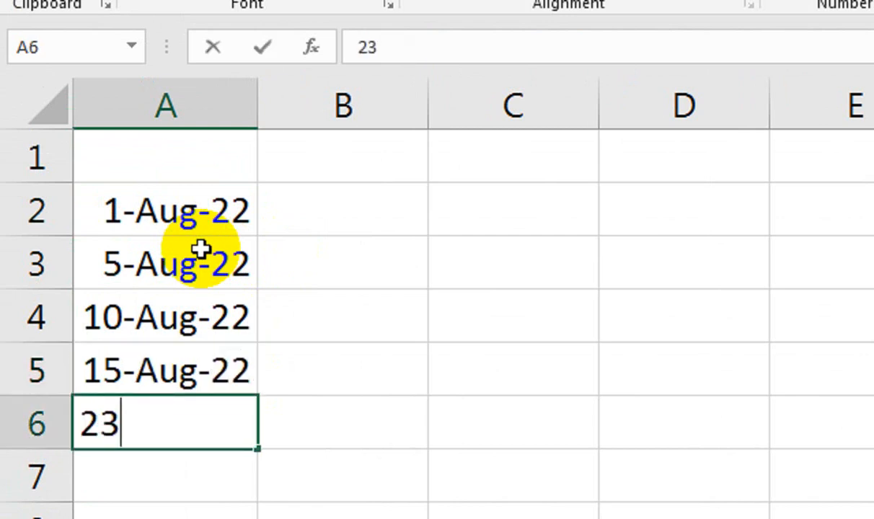
{"action": "type", "text": "-aug-"}
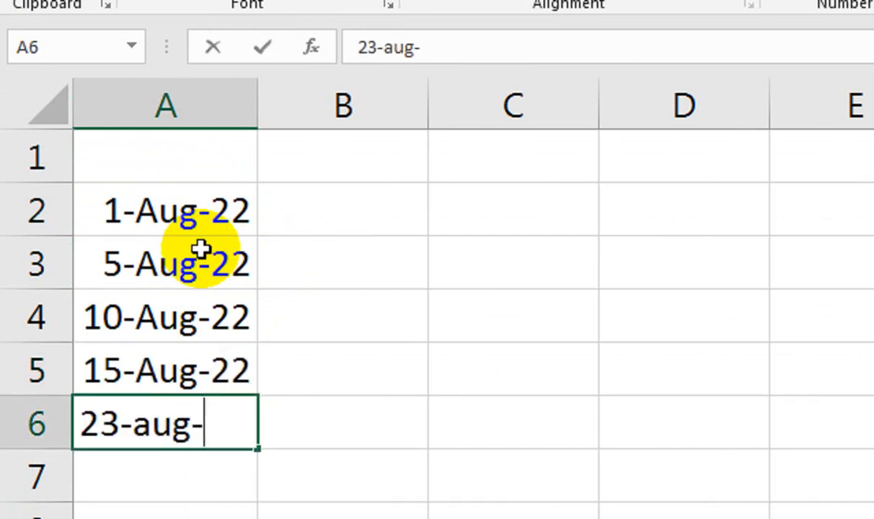
{"action": "type", "text": "22"}
{"action": "key", "text": "Return"}
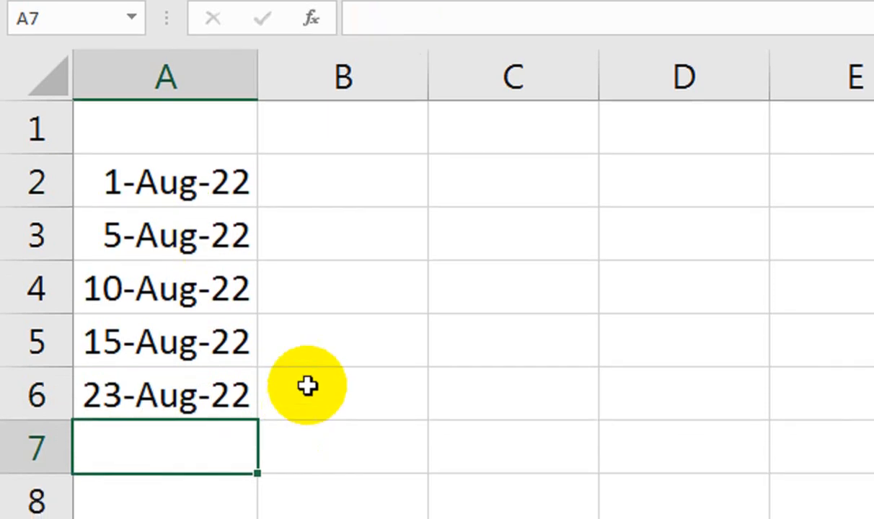
Add the heading Date in cell A1 above the list of dates.
{"action": "left_click_drag", "start_coordinate": [87, 169], "coordinate": [123, 393]}
{"action": "left_click", "coordinate": [215, 130]}
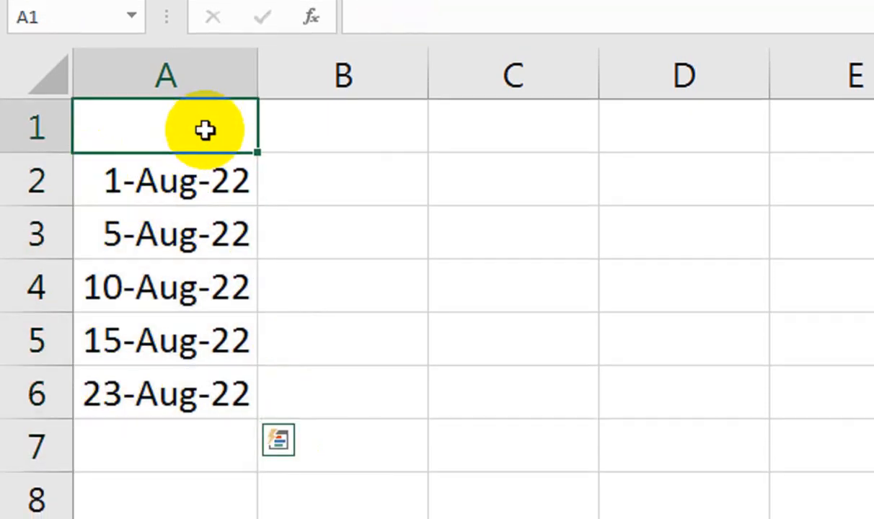
{"action": "type", "text": "dat"}
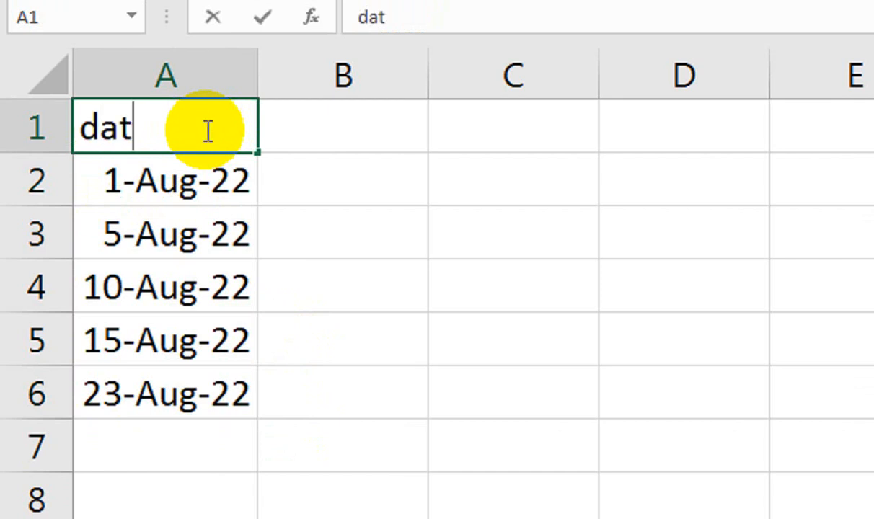
{"action": "key", "text": "Tab"}
{"action": "left_click", "coordinate": [205, 133]}
{"action": "type", "text": "Date"}
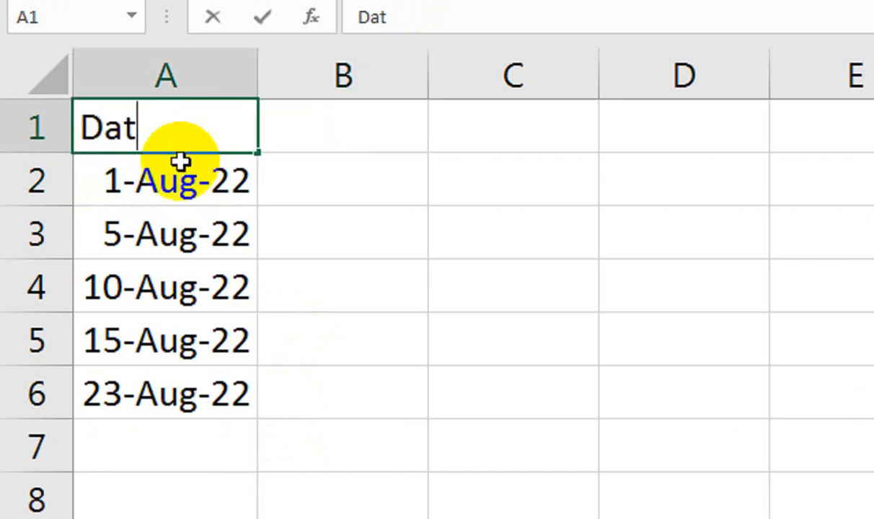
{"action": "key", "text": "Tab"}
{"action": "type", "text": "mon"}
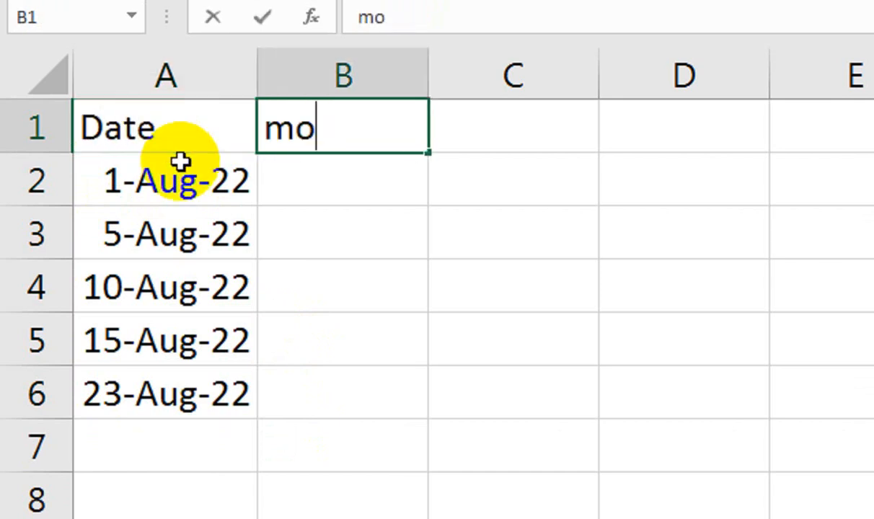
{"action": "key", "text": "BackSpace"}
{"action": "key", "text": "BackSpace"}
{"action": "key", "text": "BackSpace"}
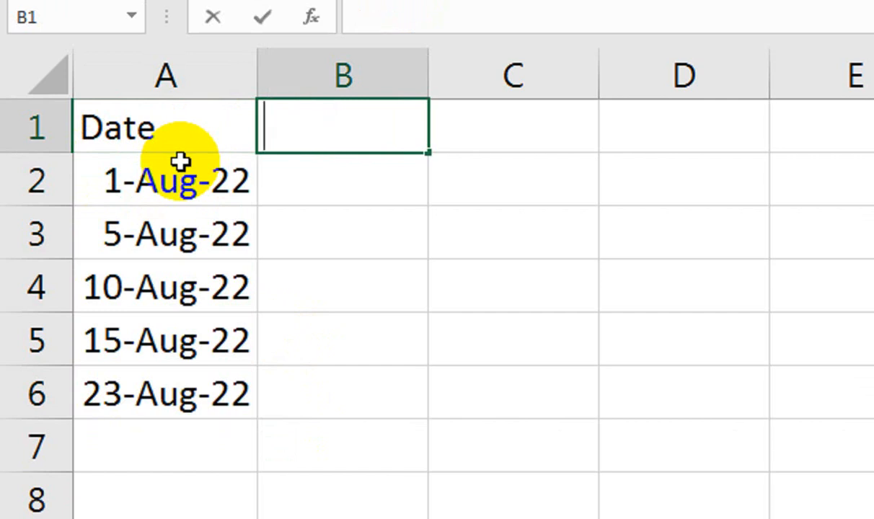
{"action": "type", "text": "mONT"}
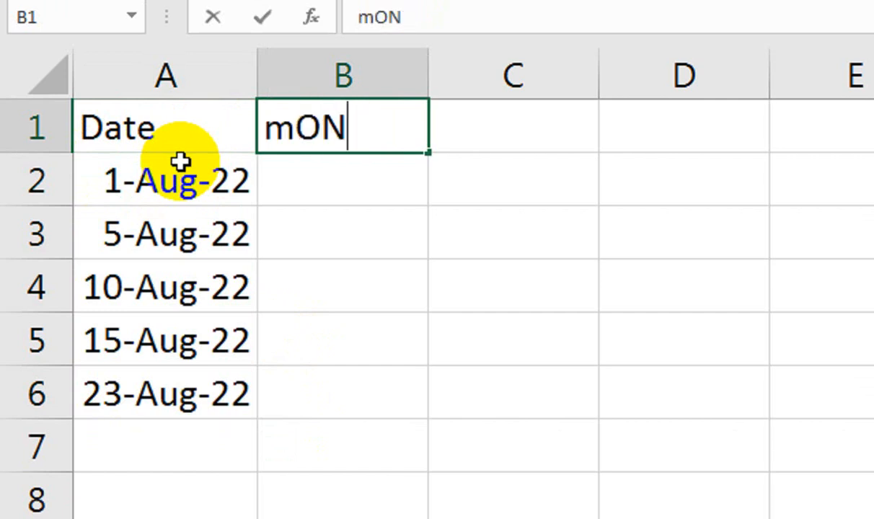
{"action": "key", "text": "BackSpace"}
{"action": "key", "text": "BackSpace"}
{"action": "key", "text": "BackSpace"}
Try to replace every AUG with SEP in column A using Find and Replace.
{"action": "left_click", "coordinate": [191, 78]}
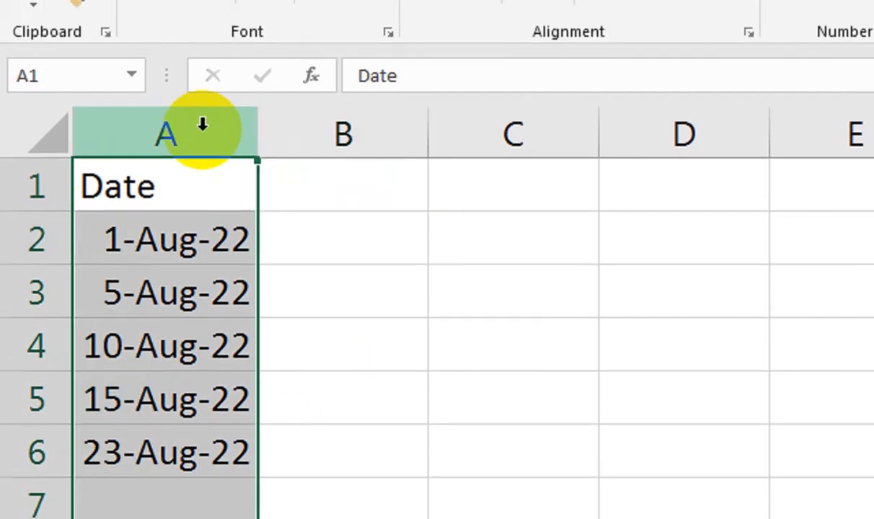
{"action": "key", "text": "ctrl+f"}
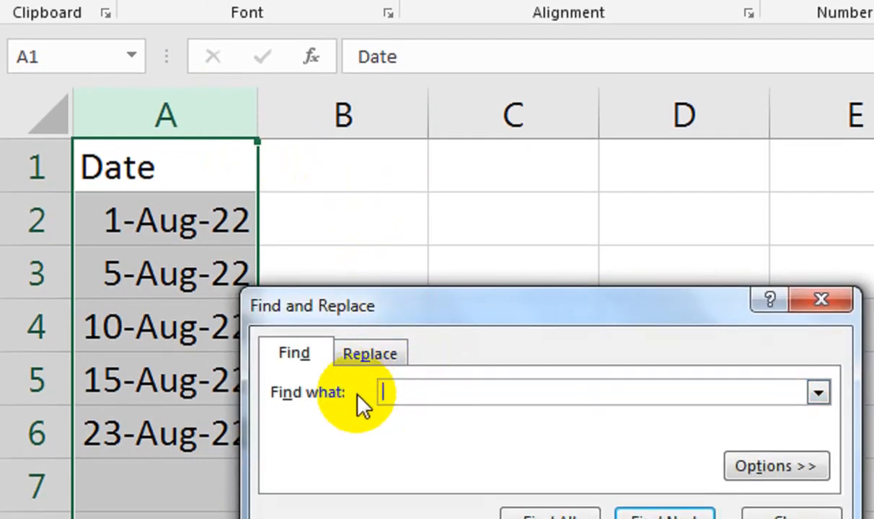
{"action": "type", "text": "AUG"}
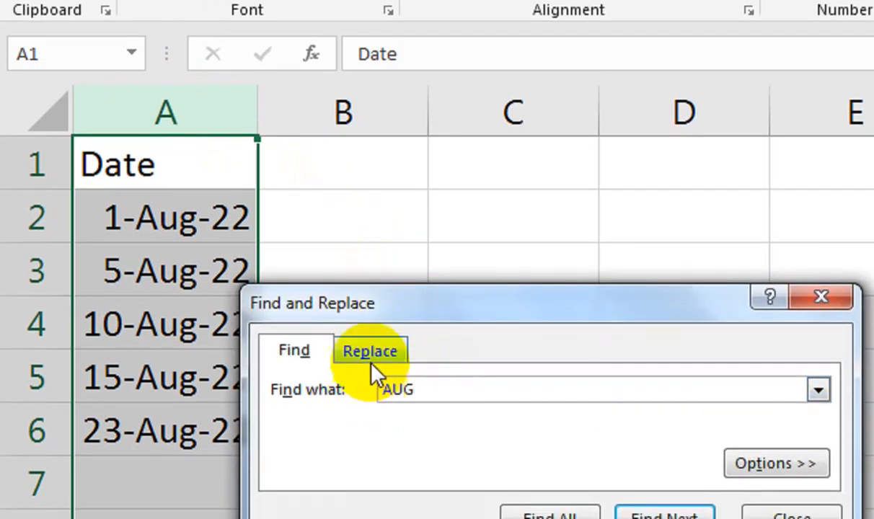
{"action": "left_click", "coordinate": [389, 344]}
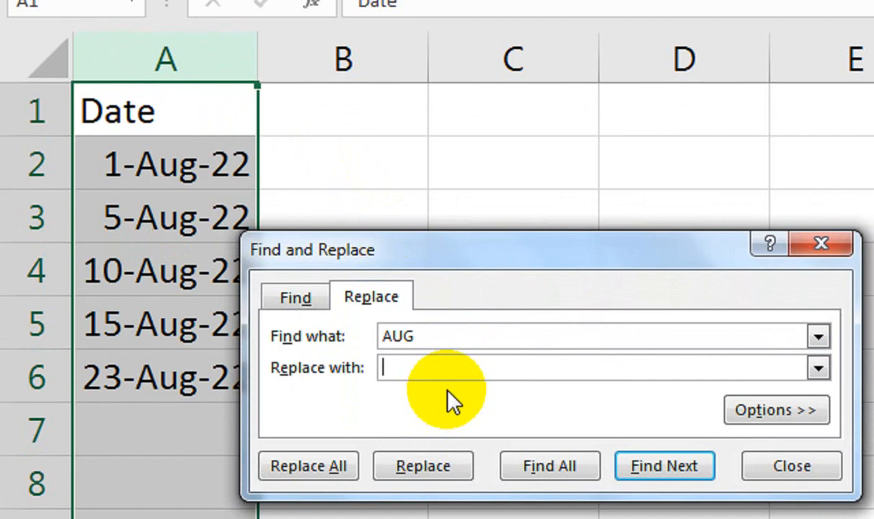
{"action": "type", "text": "SEP"}
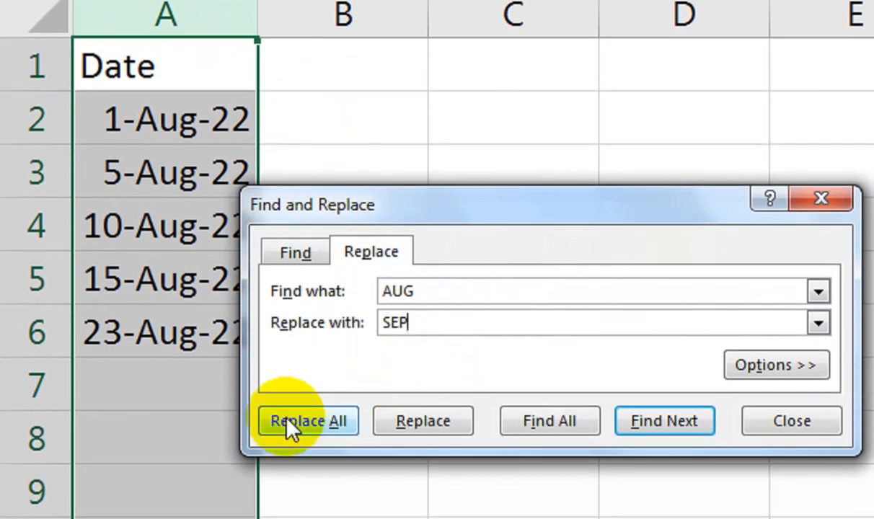
{"action": "left_click", "coordinate": [296, 470]}
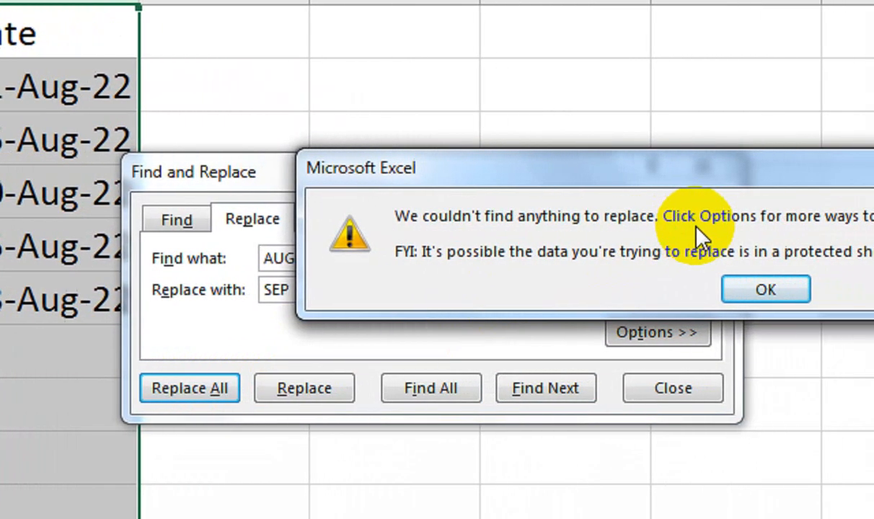
{"action": "left_click", "coordinate": [769, 293]}
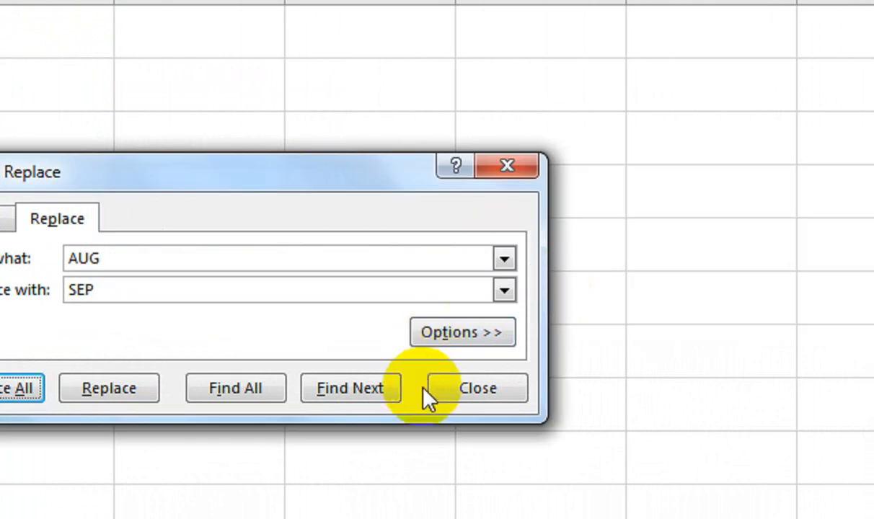
{"action": "left_click", "coordinate": [437, 397]}
Enter the headings MONTH, YEAR and DAY in cells B1, C1 and D1.
{"action": "left_click", "coordinate": [324, 130]}
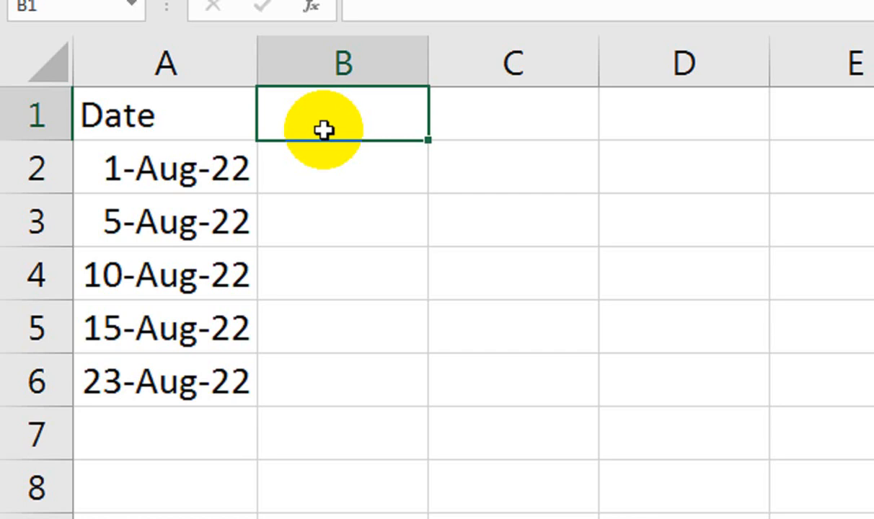
{"action": "type", "text": "MONT"}
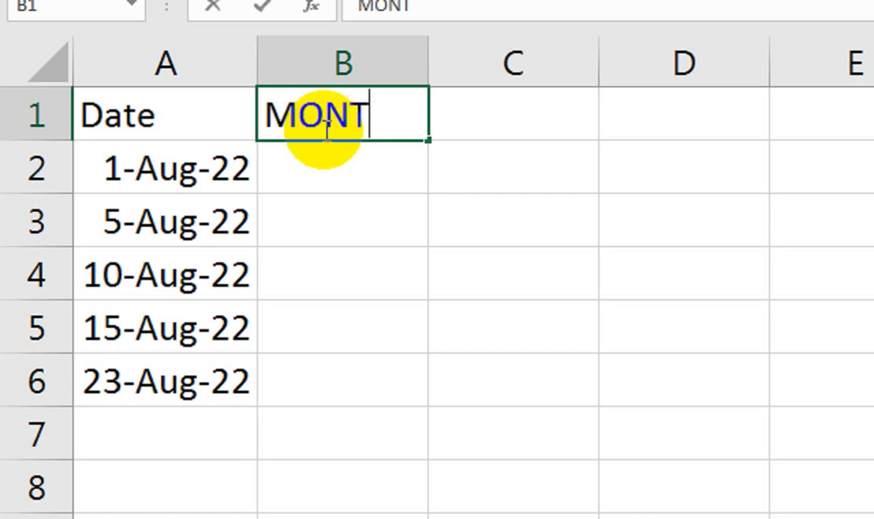
{"action": "type", "text": "H"}
{"action": "key", "text": "Tab"}
{"action": "type", "text": "YEAR"}
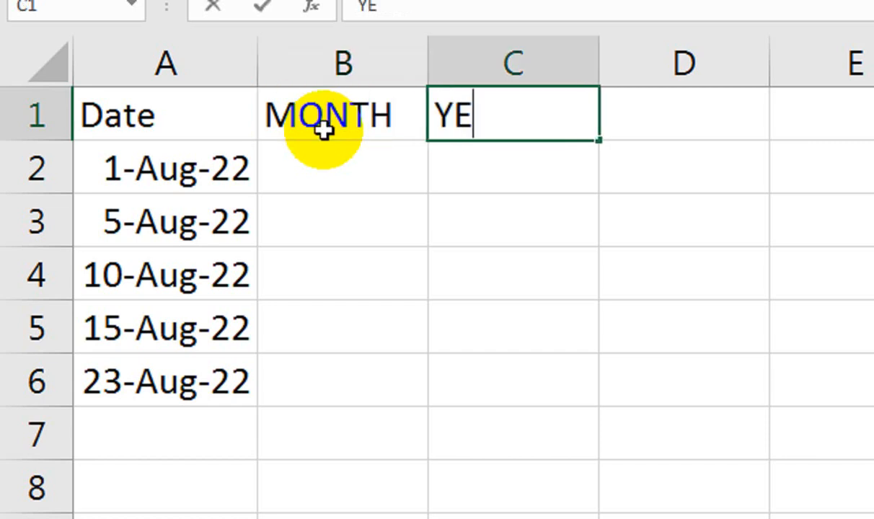
{"action": "key", "text": "Tab"}
{"action": "type", "text": "DAY"}
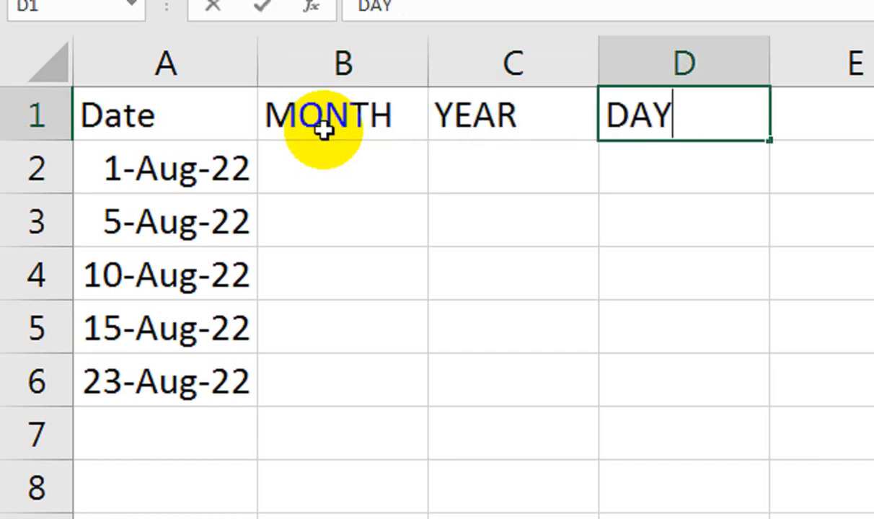
{"action": "key", "text": "Return"}
Extract the month of the first date into cell B2 with the formula =MONTH(A2), keeping its number format.
{"action": "type", "text": "="}
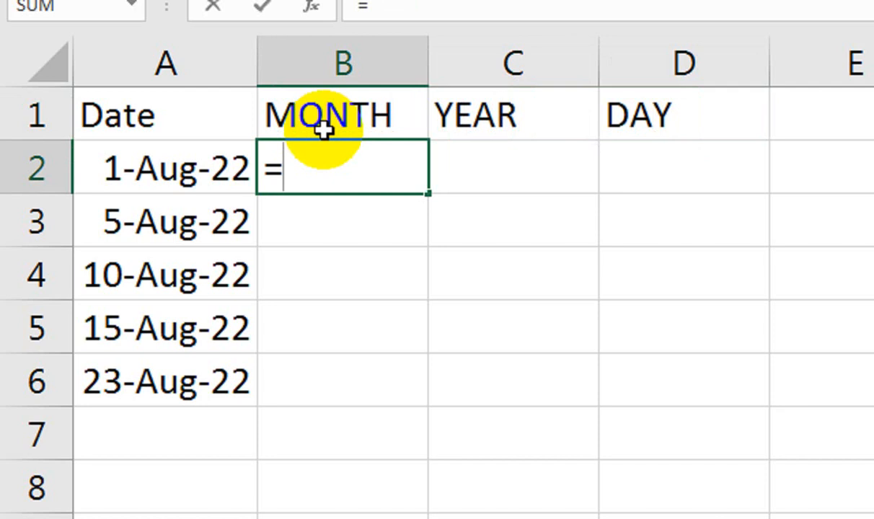
{"action": "type", "text": "MOT"}
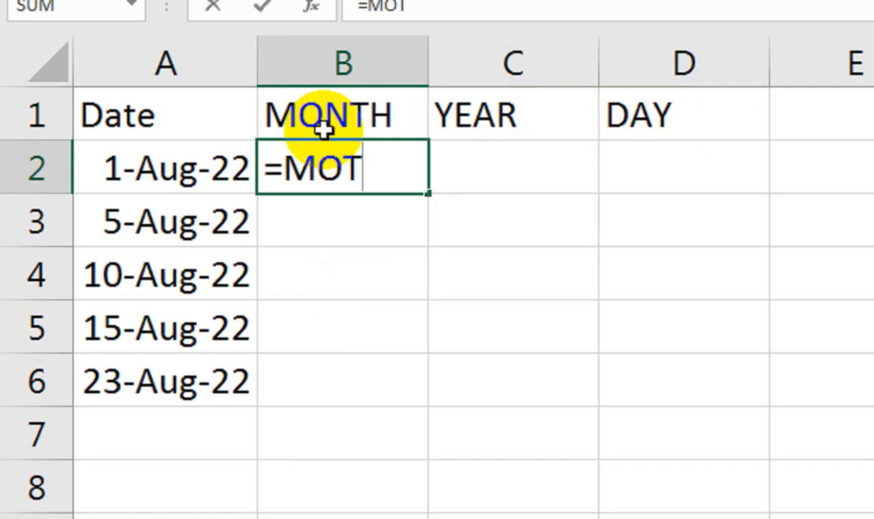
{"action": "key", "text": "BackSpace"}
{"action": "type", "text": "N"}
{"action": "key", "text": "Tab"}
{"action": "key", "text": "Left"}
{"action": "key", "text": "ctrl+Return"}
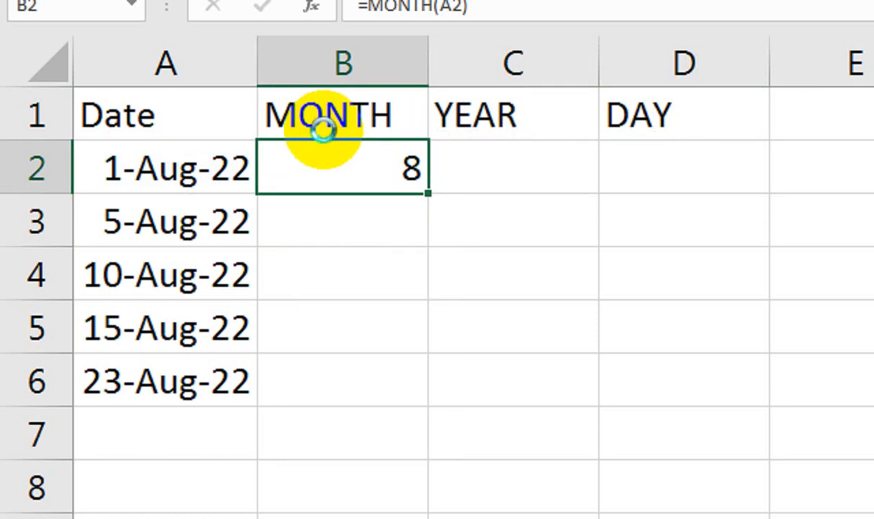
{"action": "key", "text": "ctrl+shift+3"}
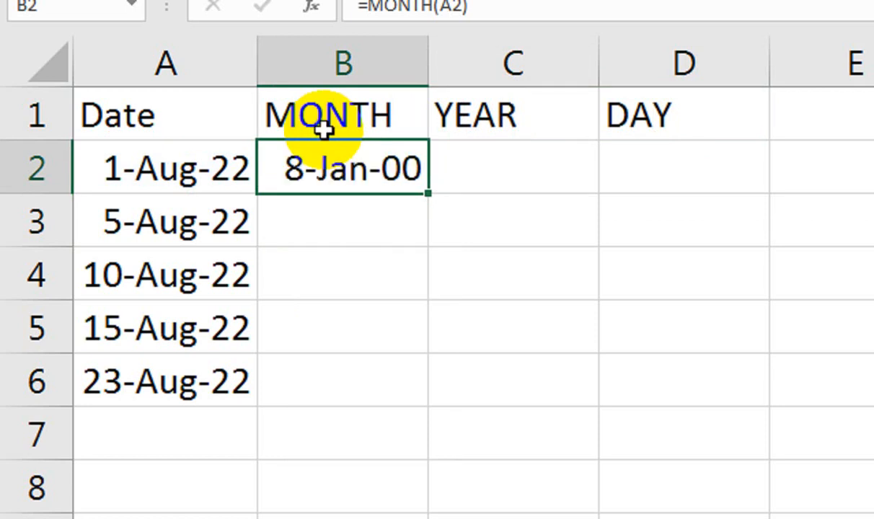
{"action": "key", "text": "ctrl+z"}
Extract the year of the first date into cell C2 with the YEAR function referencing A2.
{"action": "key", "text": "Right"}
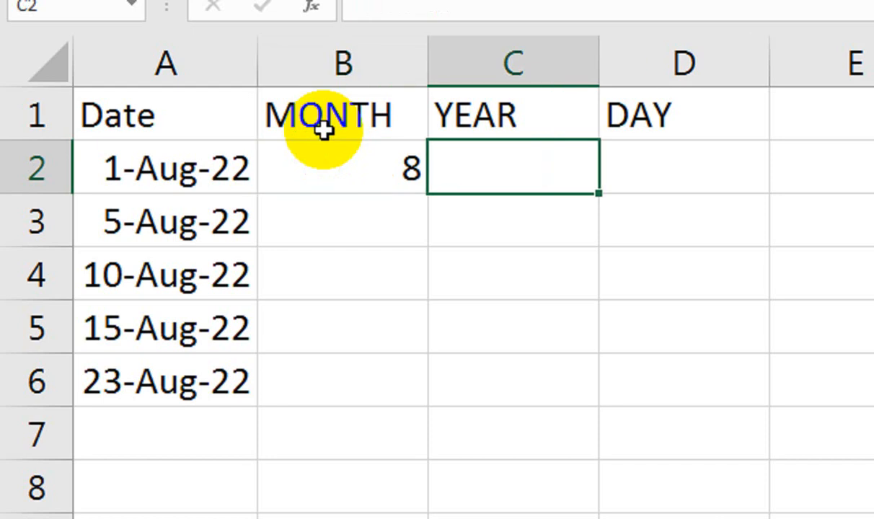
{"action": "type", "text": "=YEA"}
{"action": "key", "text": "Tab"}
{"action": "key", "text": "Left"}
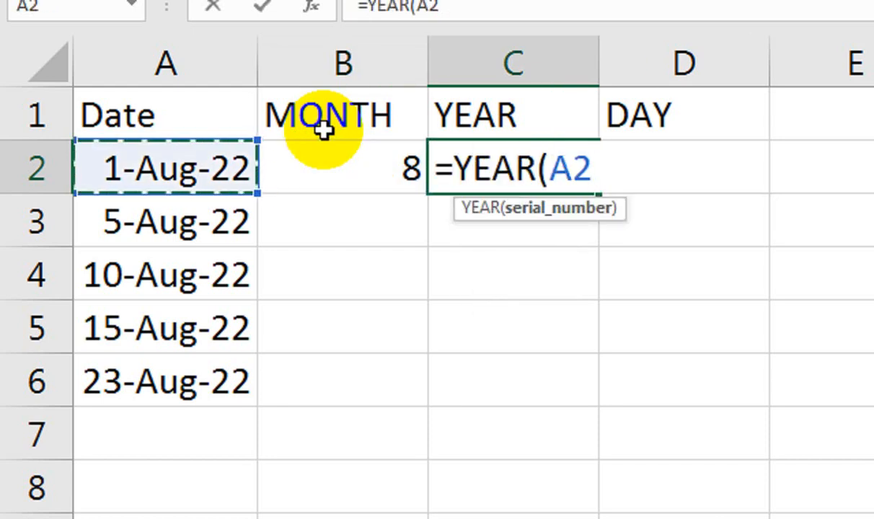
{"action": "key", "text": "ctrl+Return"}
{"action": "key", "text": "Right"}
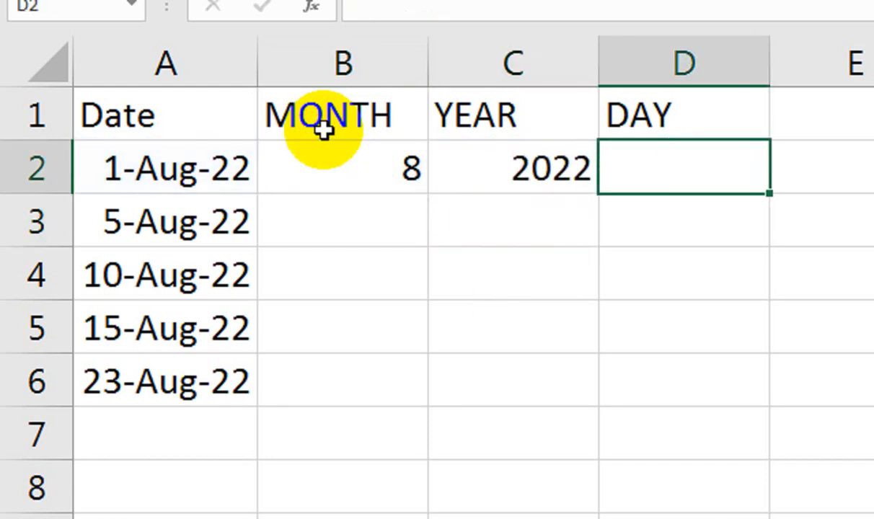
Extract the day of the first date into cell D2 with the formula =DAY(A2).
{"action": "type", "text": "=DAY("}
{"action": "key", "text": "Left"}
{"action": "key", "text": "Left"}
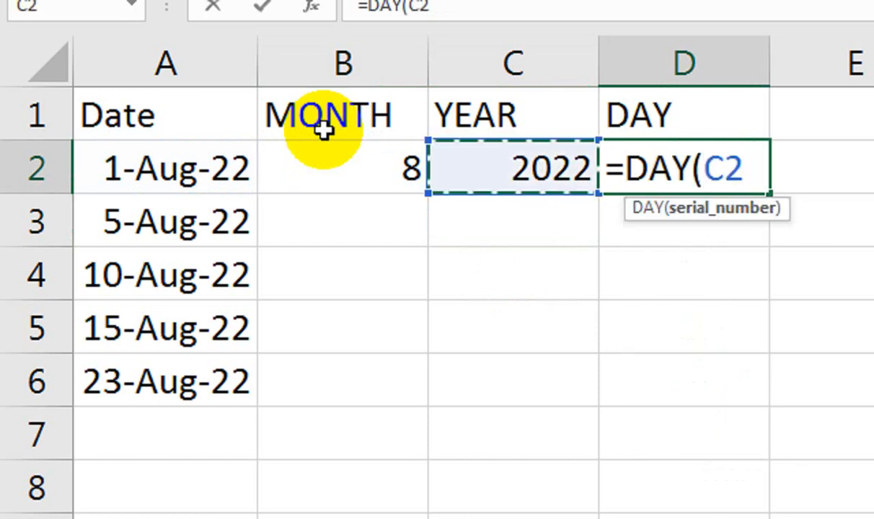
{"action": "key", "text": "Left"}
{"action": "key", "text": "Return"}
Rebuild the first date in cell C3 from its year, month and day with the formula =DATE(C2,B2,D2).
{"action": "key", "text": "Up"}
{"action": "key", "text": "Left"}
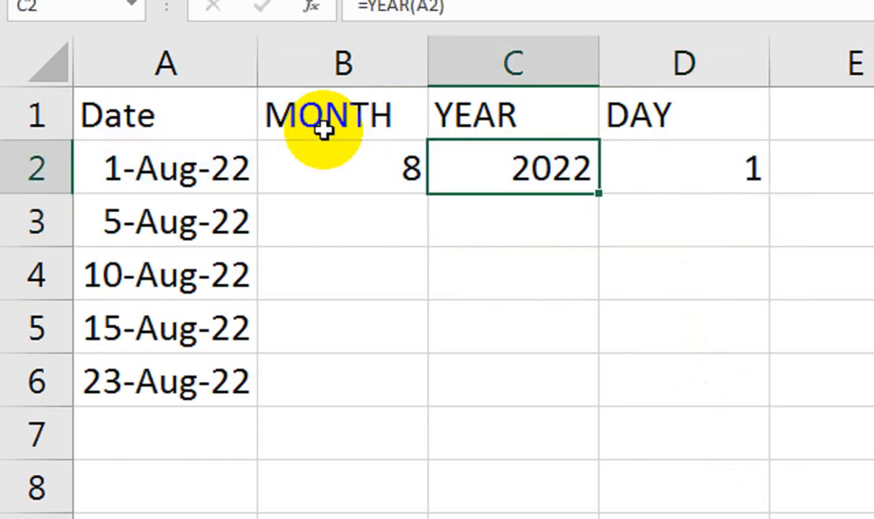
{"action": "key", "text": "Left"}
{"action": "key", "text": "Right"}
{"action": "key", "text": "Down"}
{"action": "key", "text": "Left"}
{"action": "key", "text": "Right"}
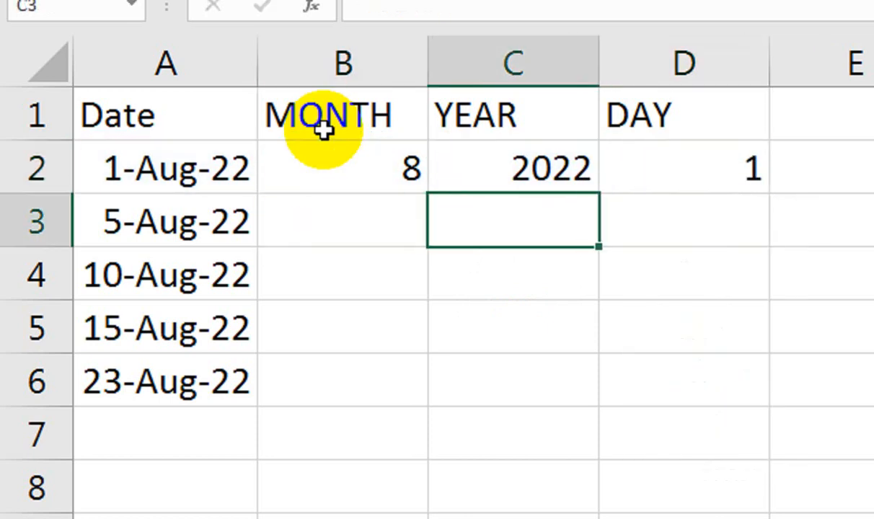
{"action": "type", "text": "=F"}
{"action": "key", "text": "BackSpace"}
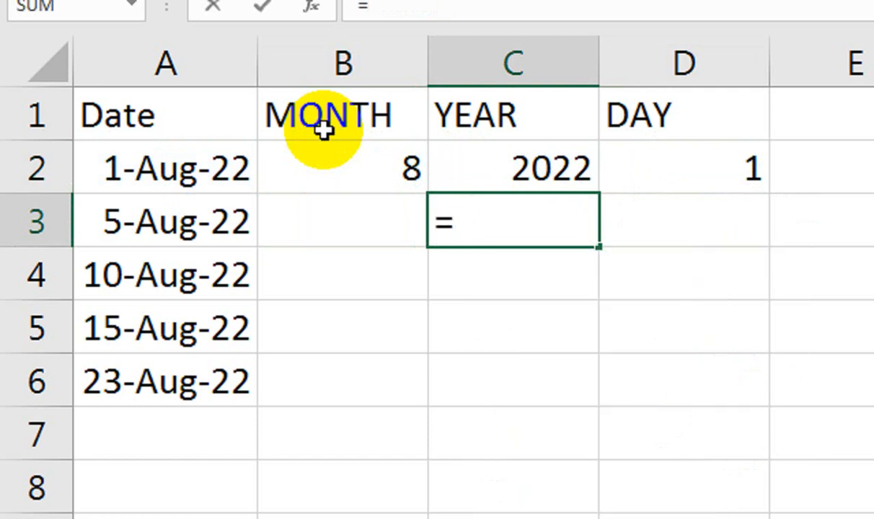
{"action": "type", "text": "DTA"}
{"action": "key", "text": "BackSpace"}
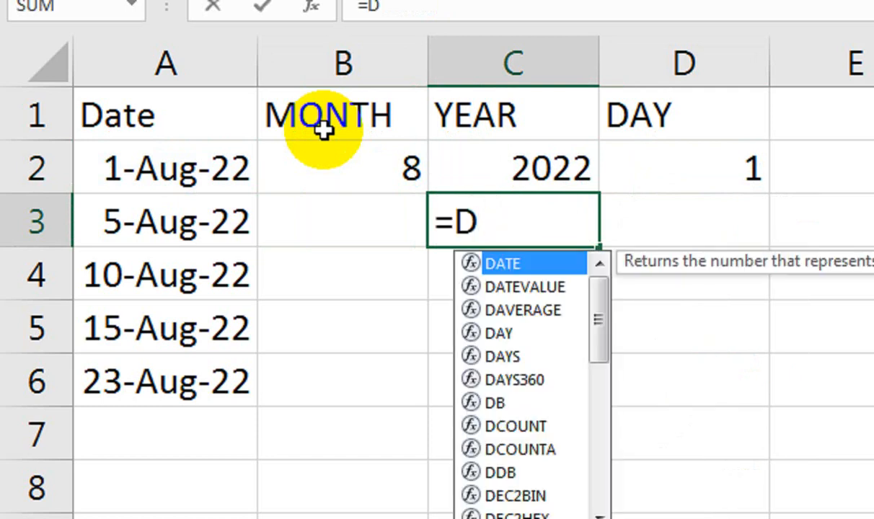
{"action": "type", "text": "ATE"}
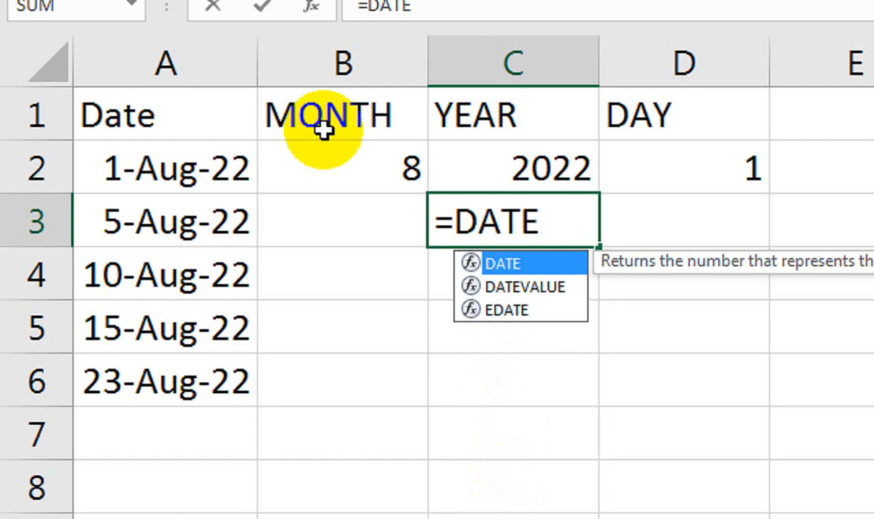
{"action": "type", "text": "("}
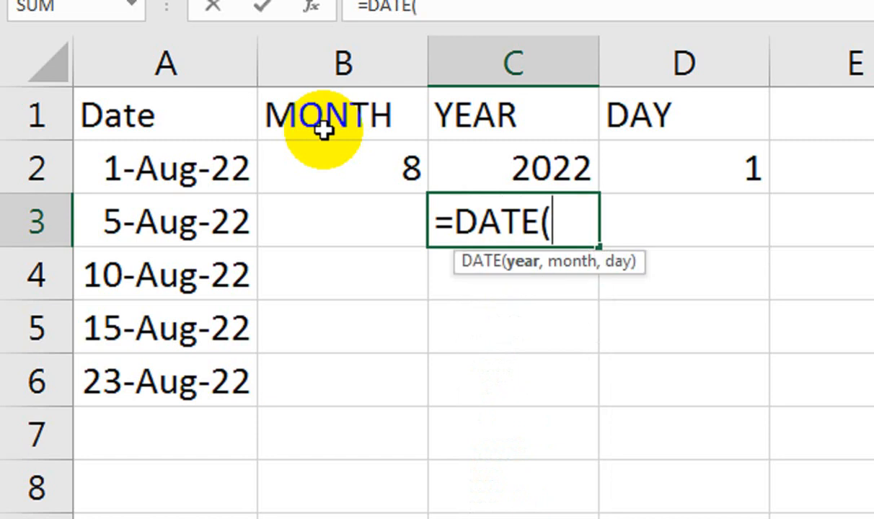
{"action": "left_click", "coordinate": [577, 192]}
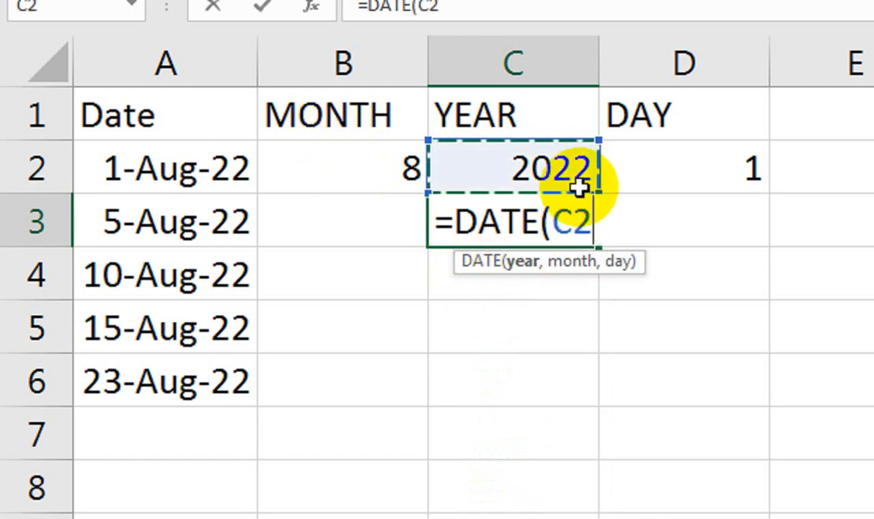
{"action": "type", "text": ","}
{"action": "left_click", "coordinate": [414, 181]}
{"action": "type", "text": ","}
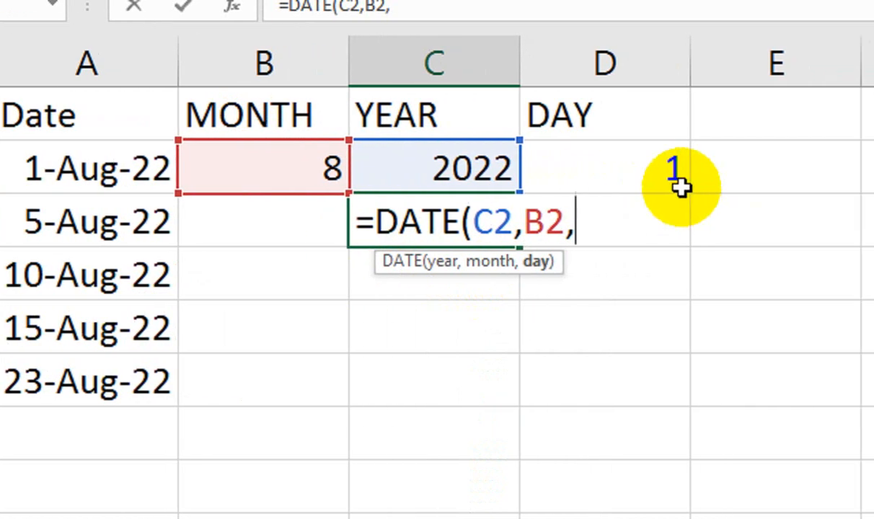
{"action": "left_click", "coordinate": [640, 164]}
{"action": "type", "text": ")"}
{"action": "key", "text": "Return"}
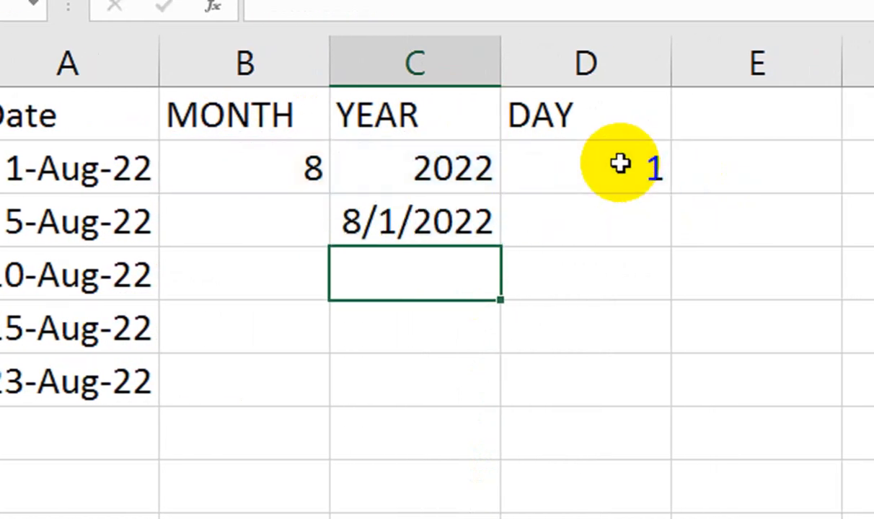
Copy the date format of cell A2 onto cell C3 and clear the formula from C3.
{"action": "left_click", "coordinate": [61, 176]}
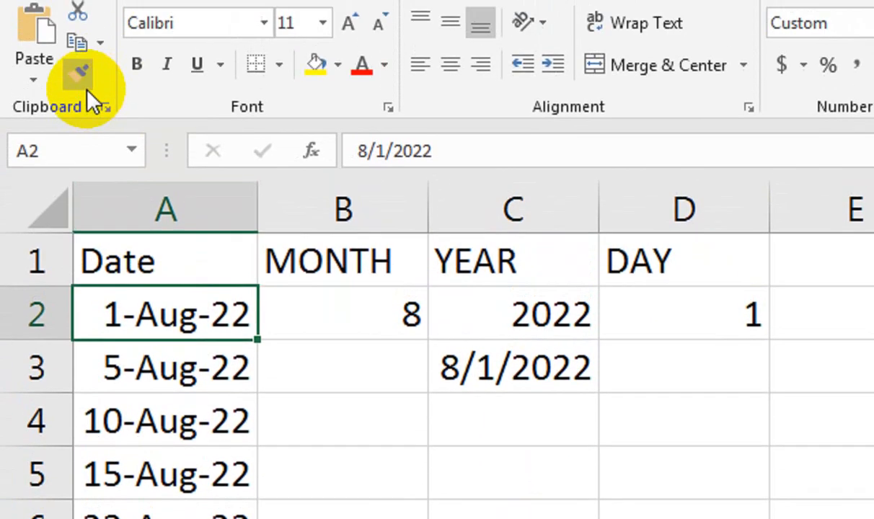
{"action": "left_click", "coordinate": [87, 88]}
{"action": "left_click", "coordinate": [498, 357]}
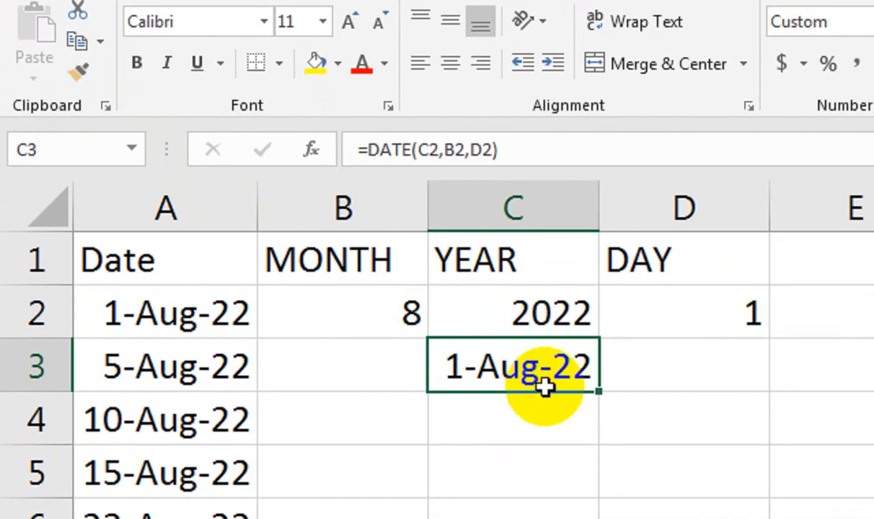
{"action": "key", "text": "Delete"}
Move the MONTH, YEAR and DAY block from B1:D2 two columns over to D1:F2.
{"action": "key", "text": "Up"}
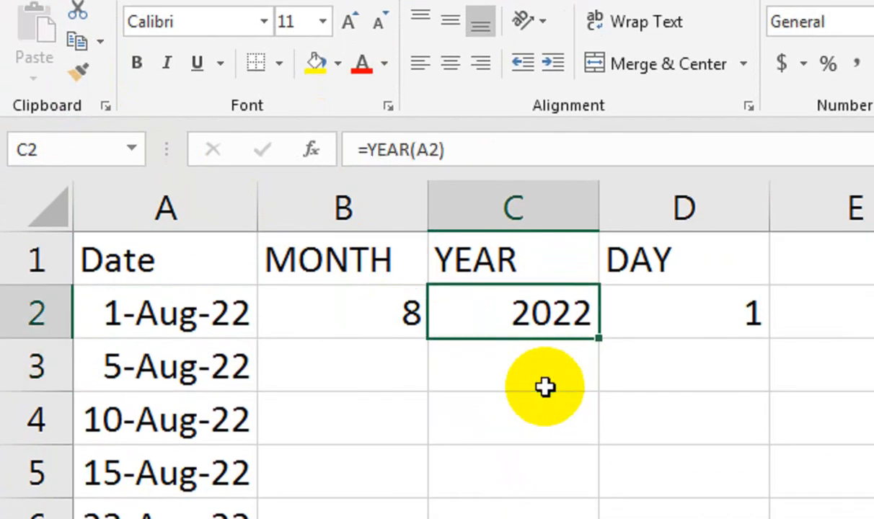
{"action": "key", "text": "Left"}
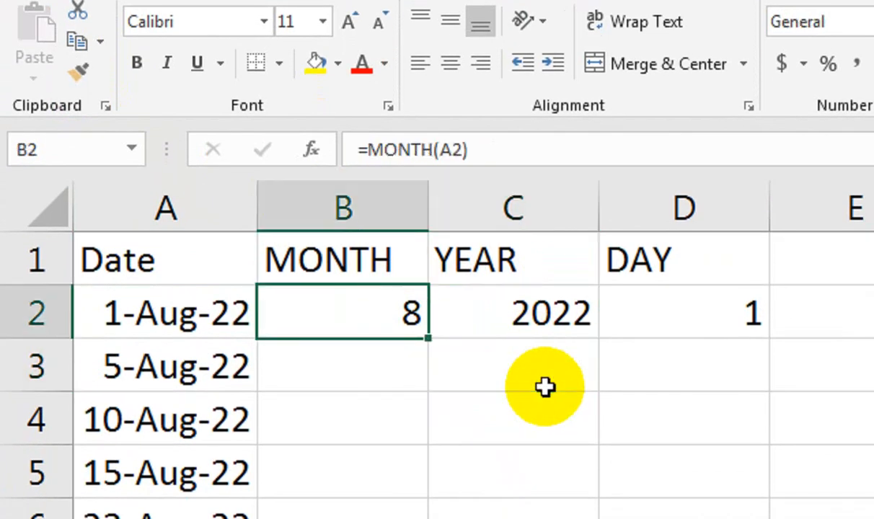
{"action": "left_click_drag", "start_coordinate": [408, 252], "coordinate": [717, 329]}
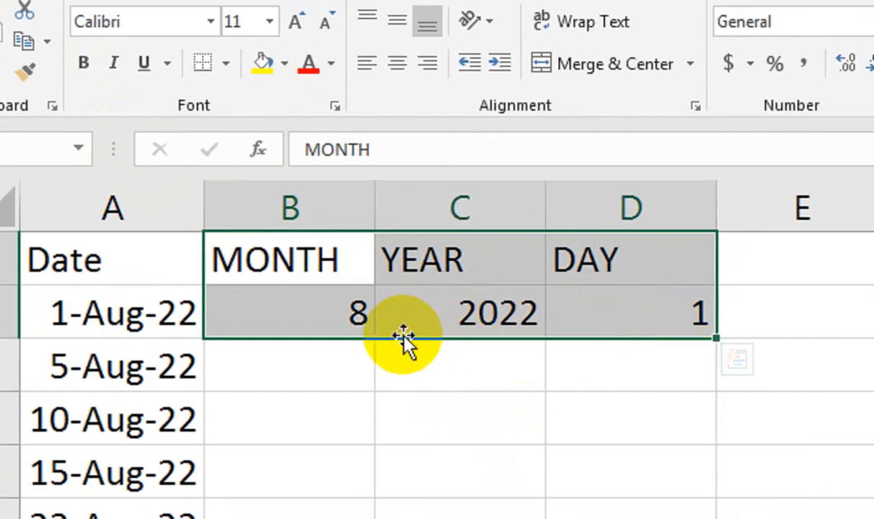
{"action": "left_click_drag", "start_coordinate": [404, 339], "coordinate": [740, 342]}
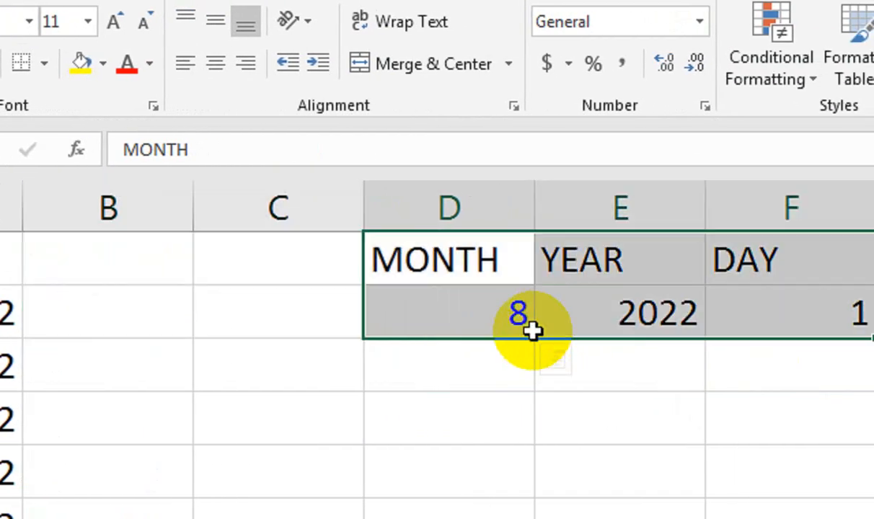
Enter the heading CHANE MONTH in cell B1.
{"action": "left_click", "coordinate": [67, 265]}
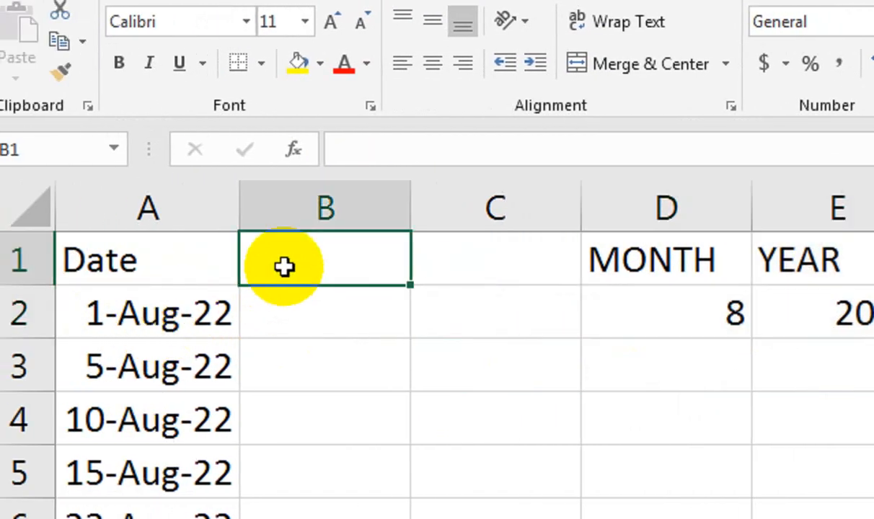
{"action": "type", "text": "CH"}
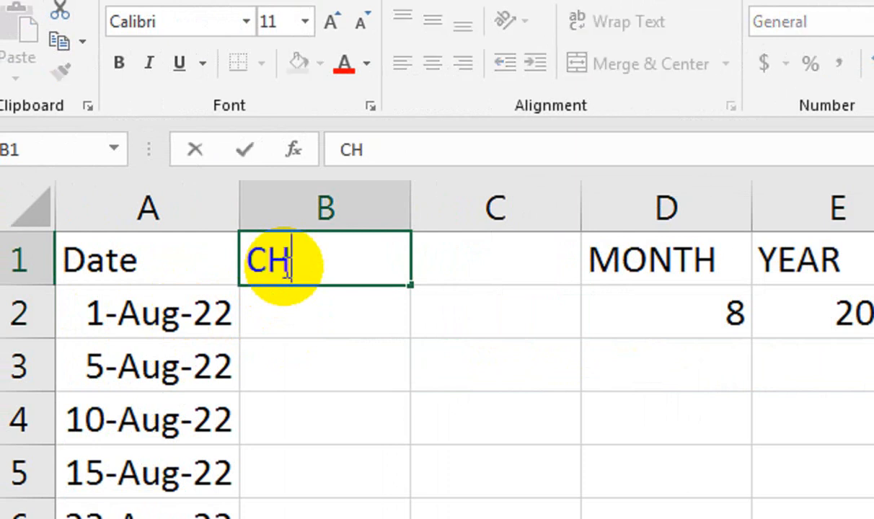
{"action": "type", "text": "EAG"}
{"action": "key", "text": "BackSpace"}
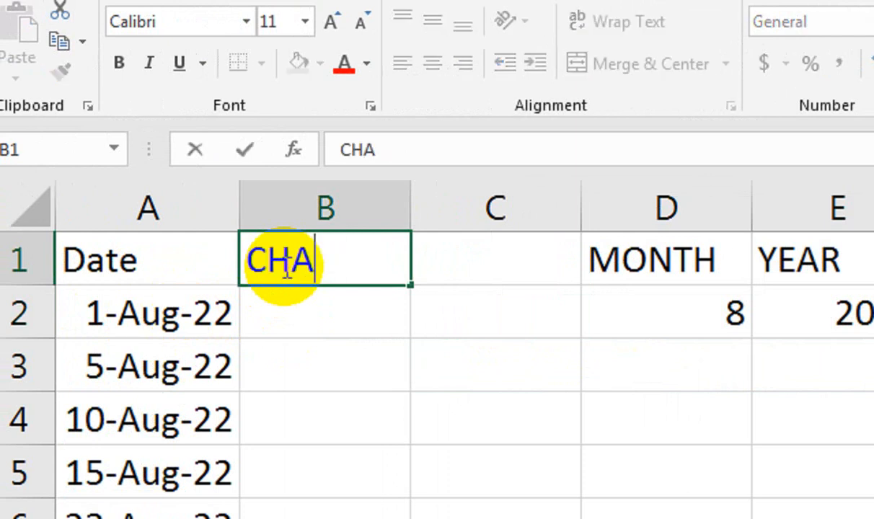
{"action": "type", "text": "NE MONTH"}
{"action": "key", "text": "Return"}
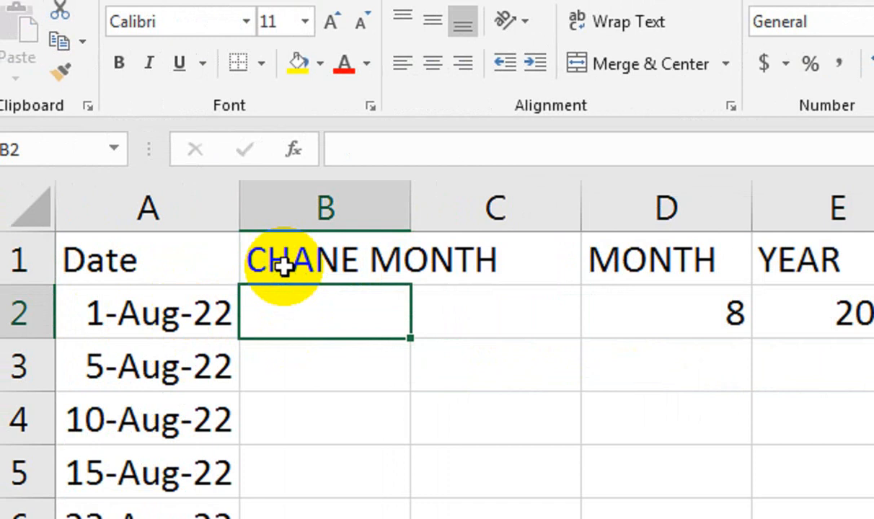
Fit column B's width to its heading text.
{"action": "left_click", "coordinate": [285, 266]}
{"action": "key", "text": "alt+h"}
{"action": "key", "text": "o"}
{"action": "key", "text": "i"}
Change the first date's month to September in cell B2 with the formula =DATE(YEAR(A2),9,DAY(A2)).
{"action": "key", "text": "Down"}
{"action": "type", "text": "=DATE("}
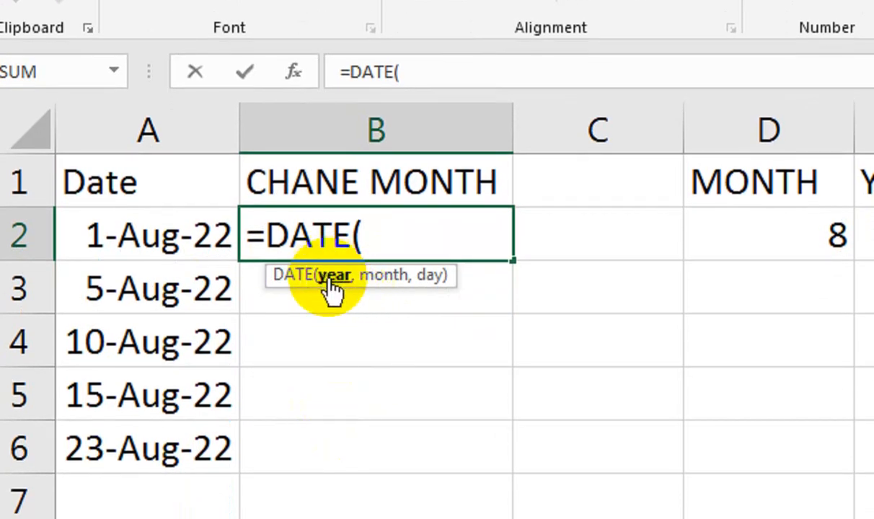
{"action": "type", "text": "YEAR("}
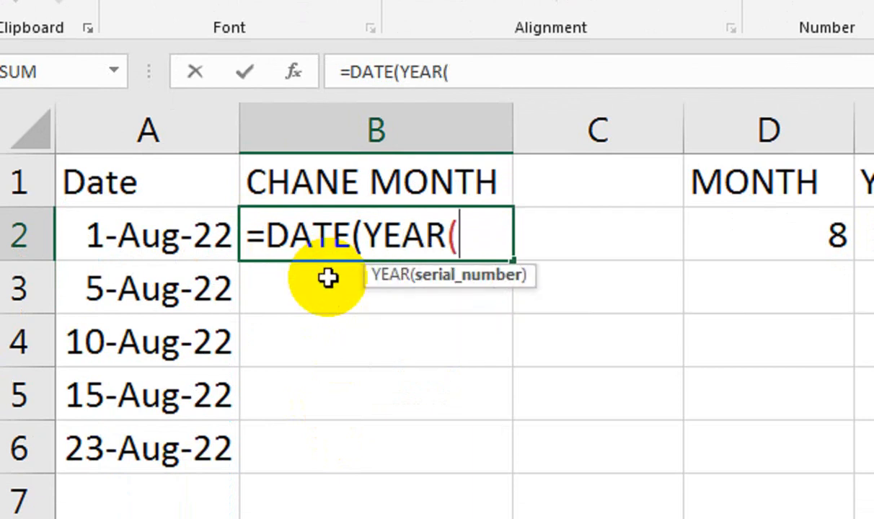
{"action": "left_click", "coordinate": [157, 244]}
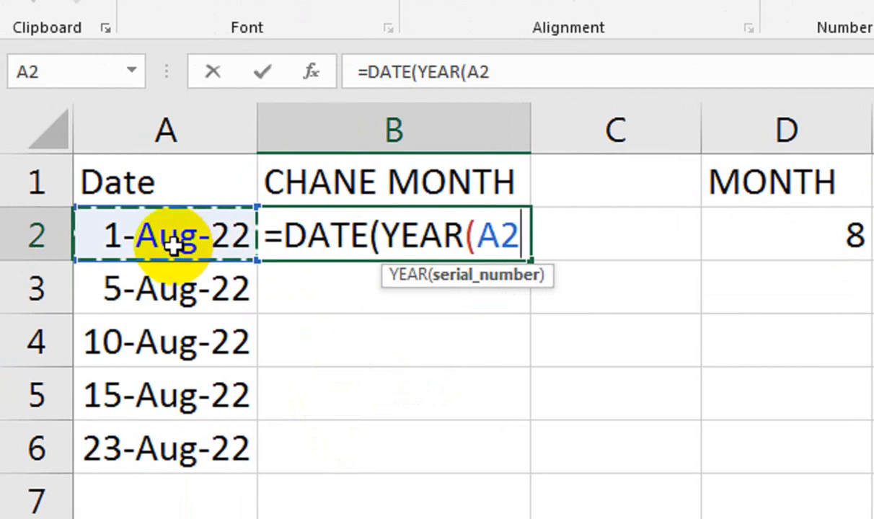
{"action": "type", "text": ")"}
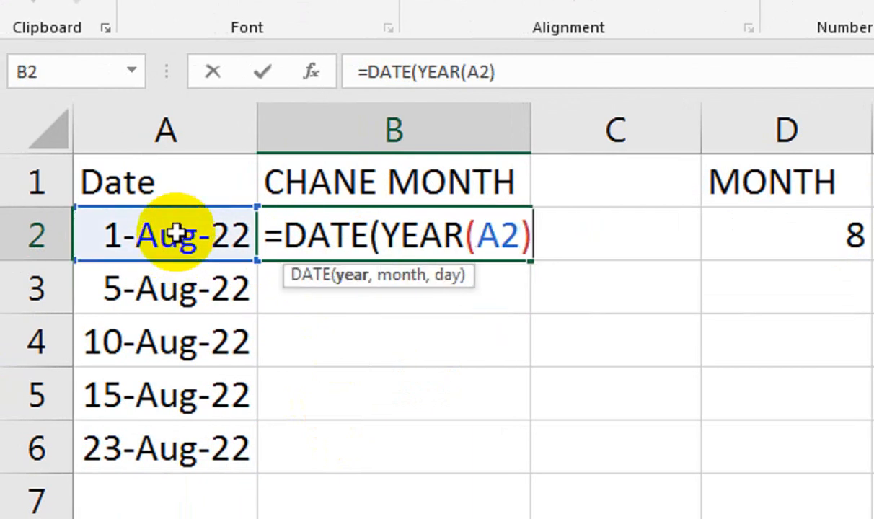
{"action": "type", "text": ",9"}
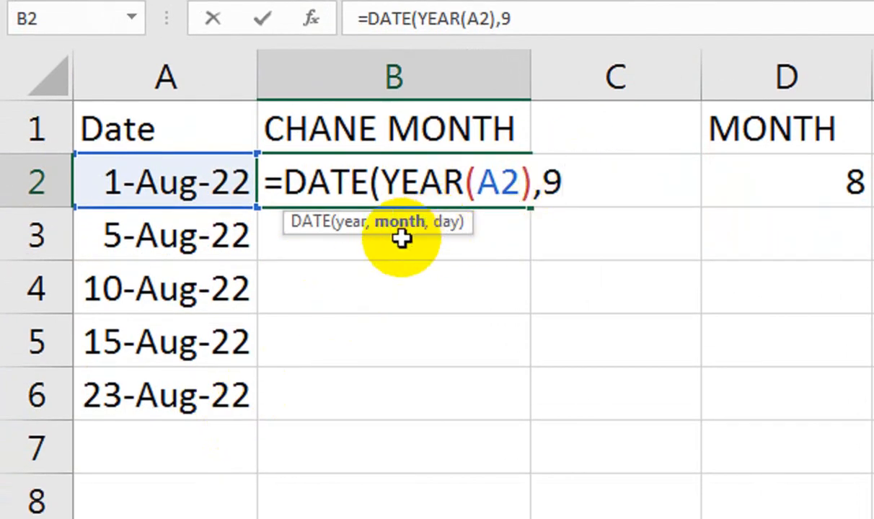
{"action": "type", "text": ","}
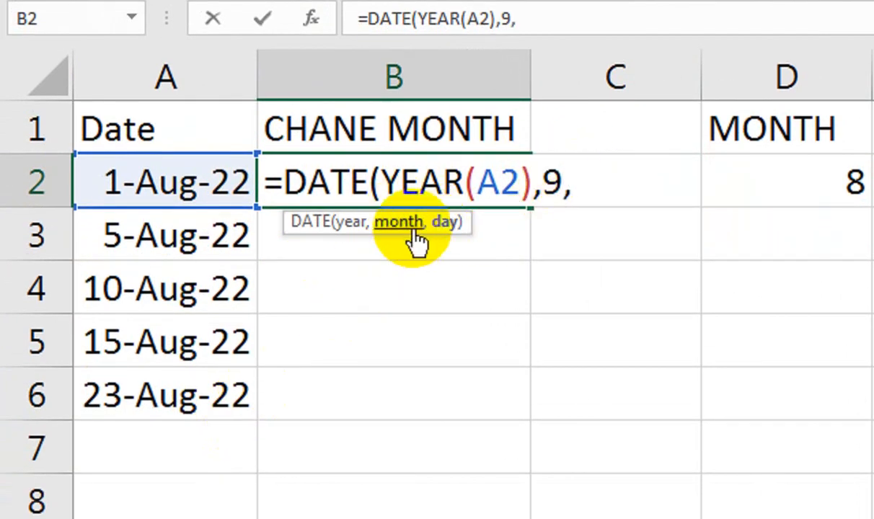
{"action": "type", "text": "DAY"}
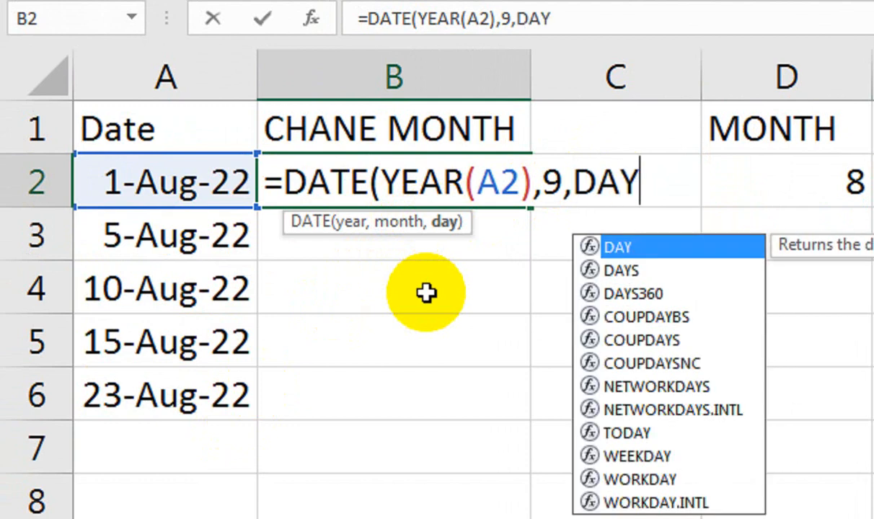
{"action": "type", "text": "("}
{"action": "left_click", "coordinate": [191, 188]}
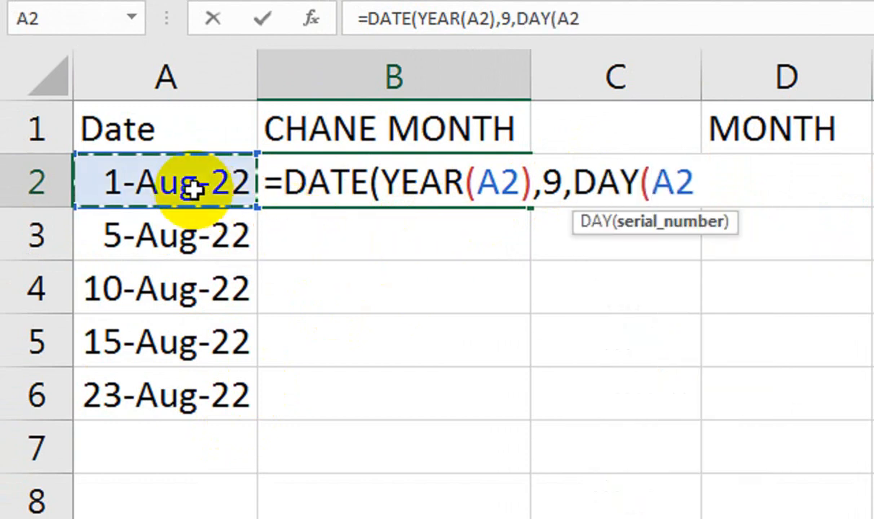
{"action": "type", "text": ")"}
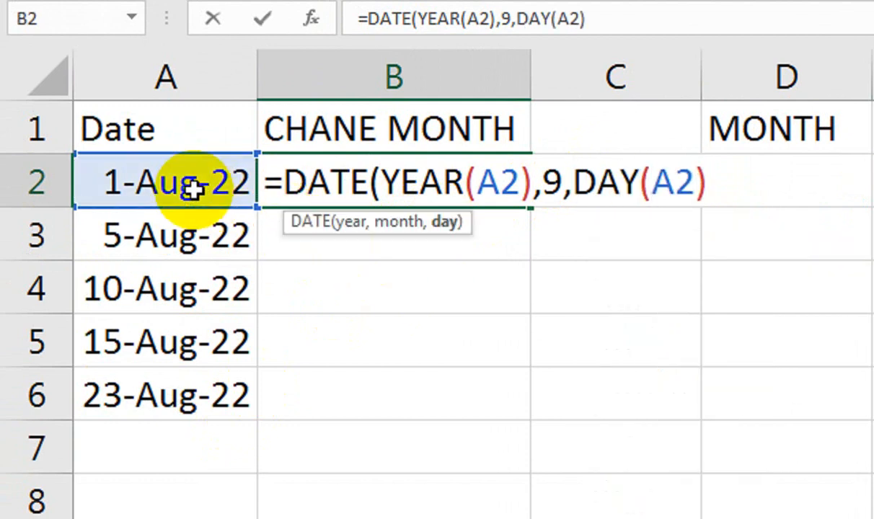
{"action": "type", "text": ")"}
{"action": "key", "text": "Return"}
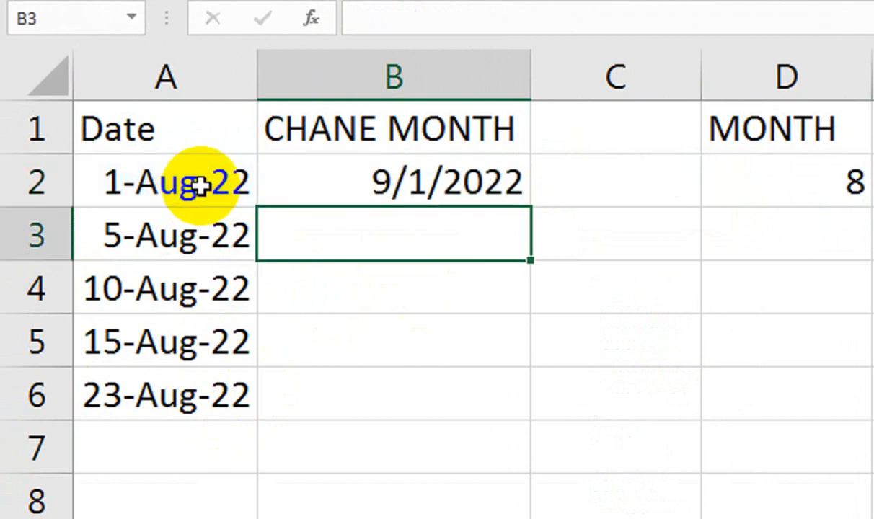
Format cell B2 as a day-month-year date like 1-Sep-22 and fill its formula down to B6.
{"action": "left_click", "coordinate": [403, 188]}
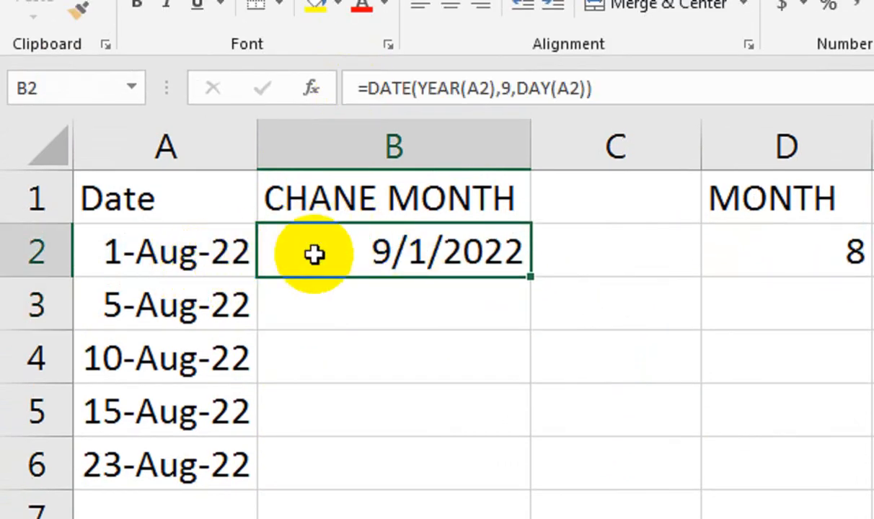
{"action": "key", "text": "ctrl+shift+numbersign"}
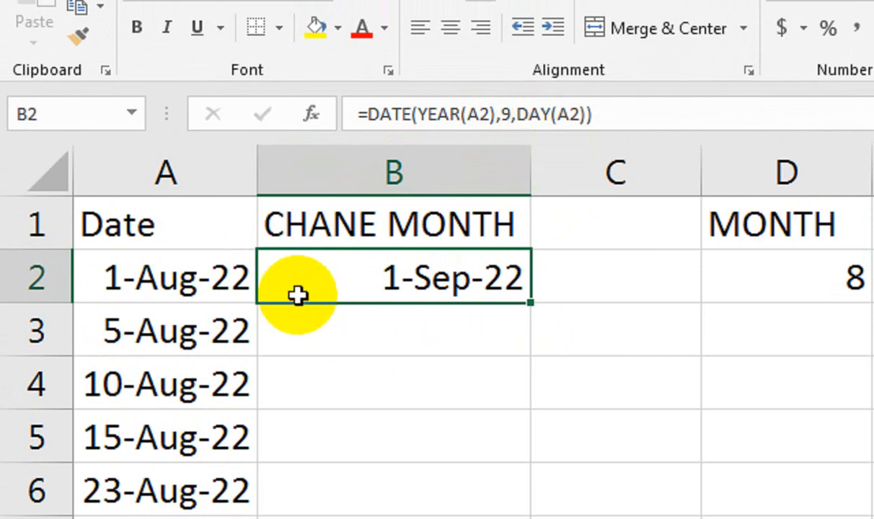
{"action": "left_click_drag", "start_coordinate": [529, 303], "coordinate": [512, 515]}
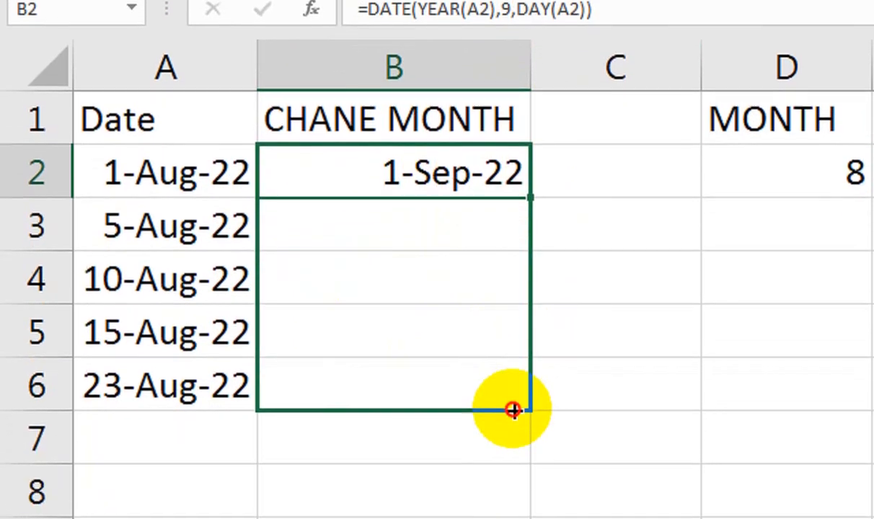
{"action": "left_click_drag", "start_coordinate": [513, 410], "coordinate": [513, 410]}
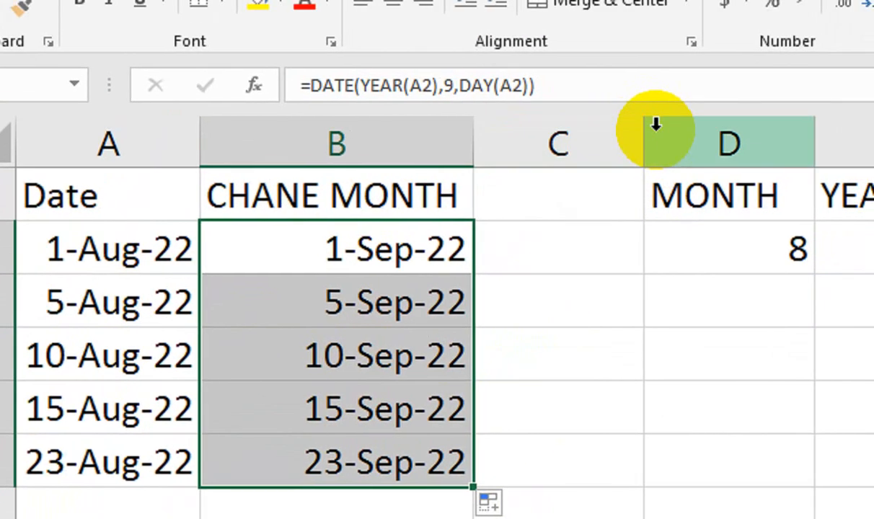
Widen the empty column C beside the changed dates and select heading cell B1.
{"action": "left_click", "coordinate": [735, 94]}
{"action": "left_click_drag", "start_coordinate": [616, 142], "coordinate": [754, 144]}
{"action": "left_click", "coordinate": [224, 197]}
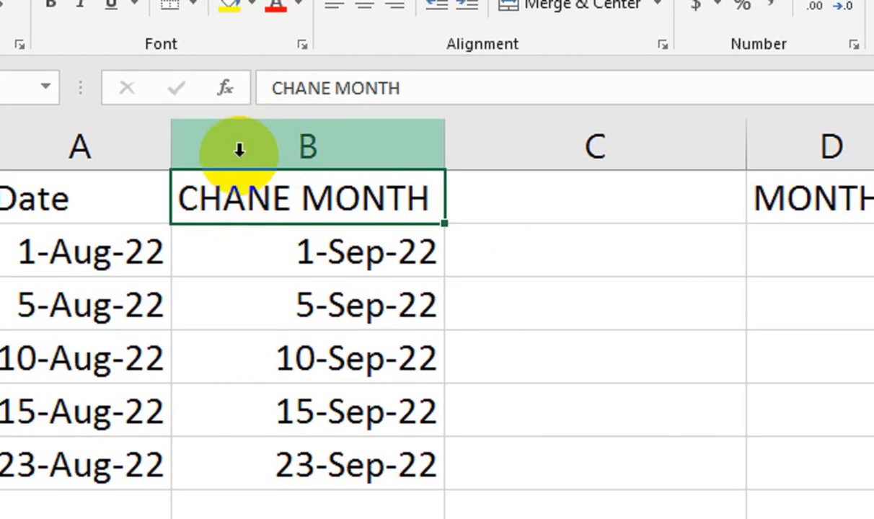
Correct the misspelled heading in cell B1 to CHANGE MONTH.
{"action": "double_click", "coordinate": [239, 195]}
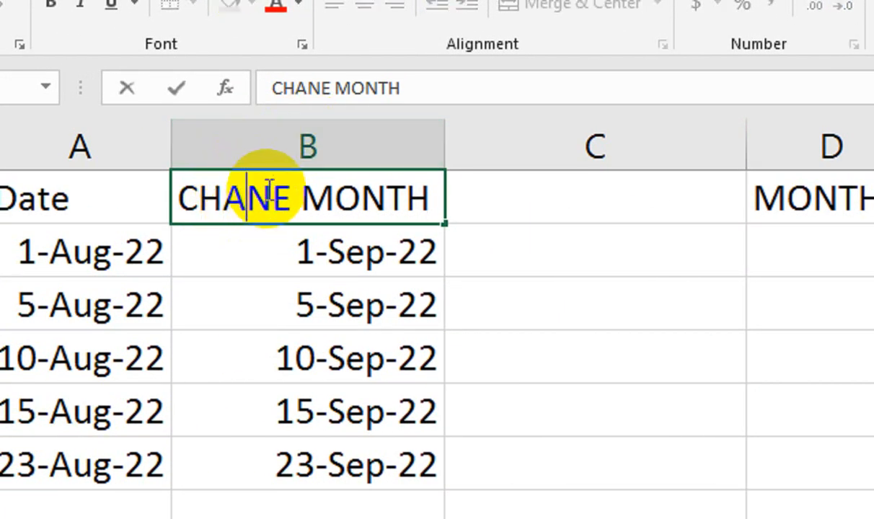
{"action": "type", "text": "G"}
{"action": "key", "text": "Return"}
Copy the CHANGE MONTH heading from B1 into C1 and fit column B's width to its heading.
{"action": "left_click", "coordinate": [279, 189]}
{"action": "key", "text": "ctrl+c"}
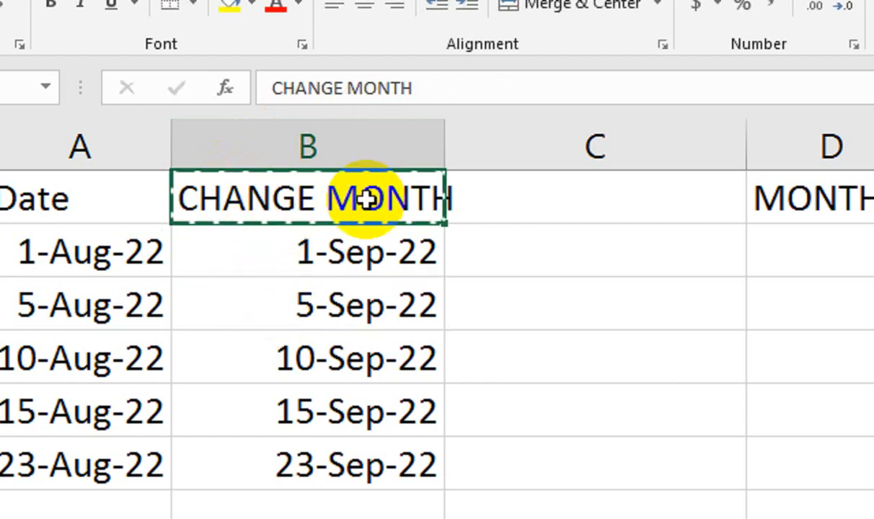
{"action": "left_click", "coordinate": [529, 204]}
{"action": "key", "text": "ctrl+v"}
{"action": "double_click", "coordinate": [446, 147]}
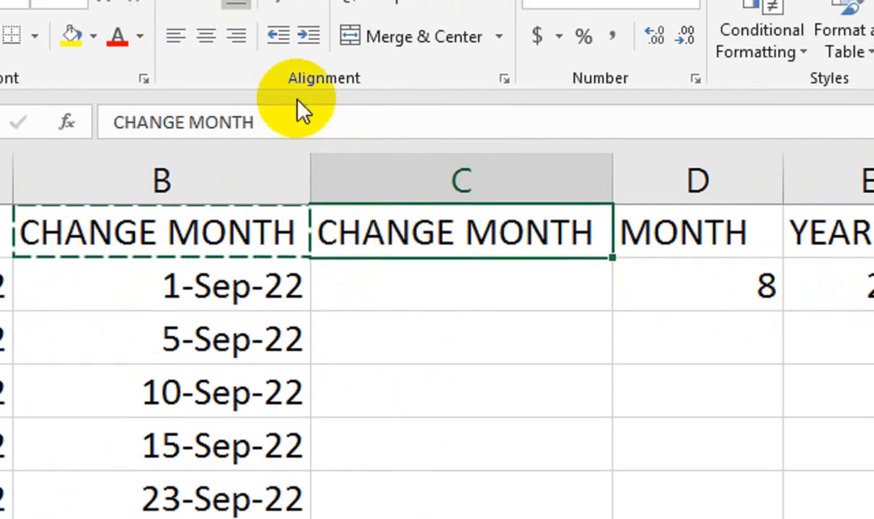
Change the heading in cell C1 to CHANGE YEAR in capital letters.
{"action": "left_click", "coordinate": [285, 121]}
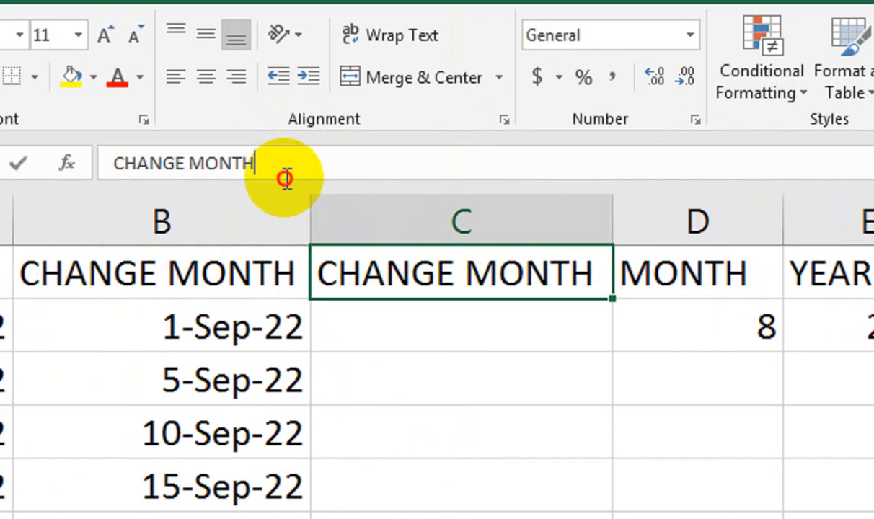
{"action": "key", "text": "BackSpace"}
{"action": "key", "text": "BackSpace"}
{"action": "key", "text": "BackSpace"}
{"action": "key", "text": "BackSpace"}
{"action": "key", "text": "BackSpace"}
{"action": "type", "text": "y"}
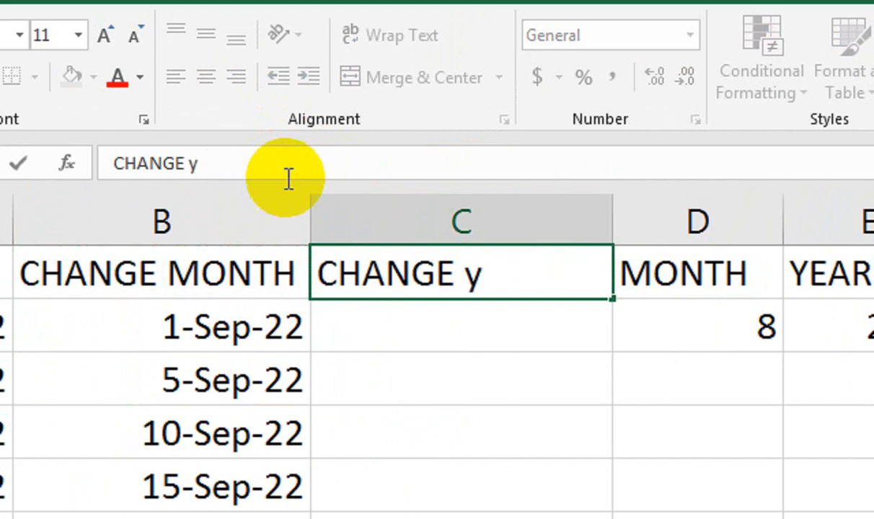
{"action": "type", "text": "EAR"}
{"action": "key", "text": "Tab"}
{"action": "key", "text": "Left"}
{"action": "key", "text": "F2"}
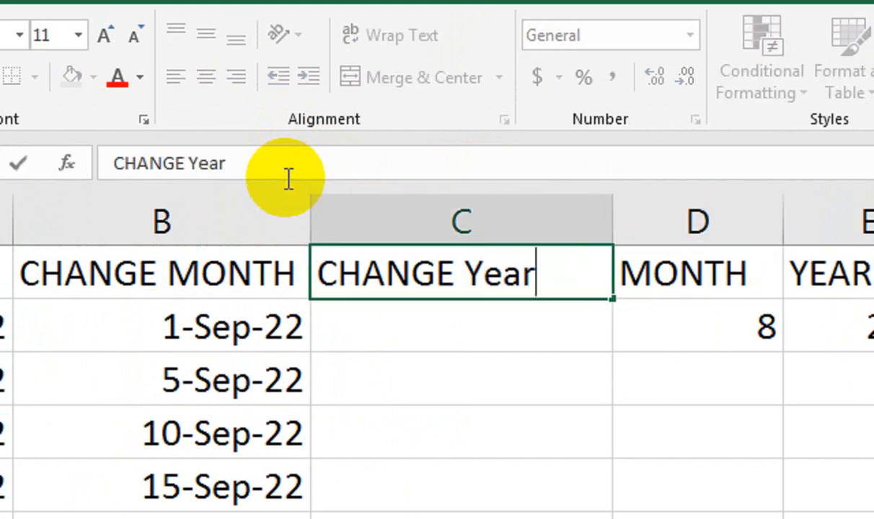
{"action": "key", "text": "BackSpace"}
{"action": "key", "text": "BackSpace"}
{"action": "key", "text": "BackSpace"}
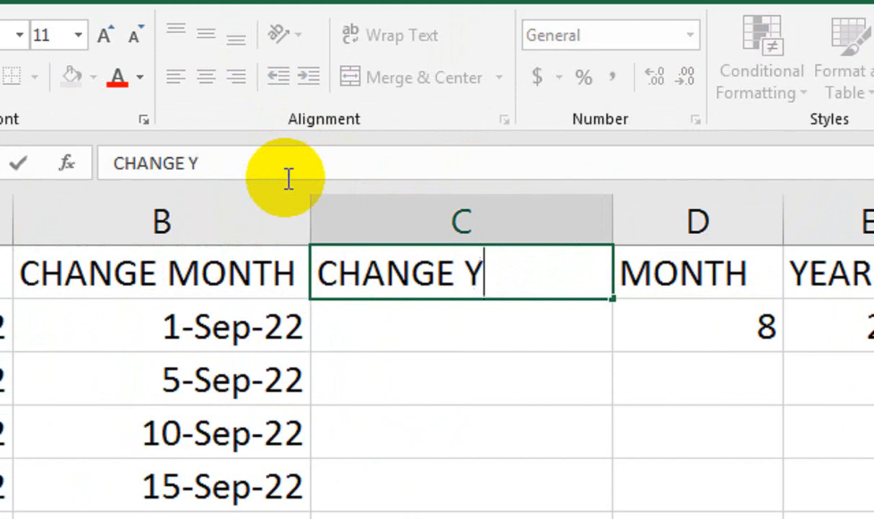
{"action": "type", "text": "EAR"}
{"action": "key", "text": "Return"}
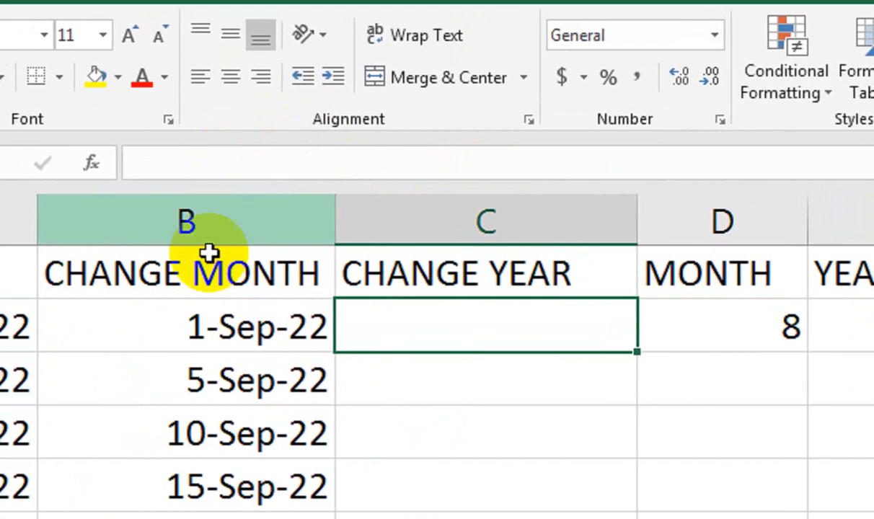
Copy the formula text =DATE(YEAR(A2),9,DAY(A2)) from cell B2 into C2 without shifting its references.
{"action": "left_click", "coordinate": [184, 337]}
{"action": "left_click", "coordinate": [256, 164]}
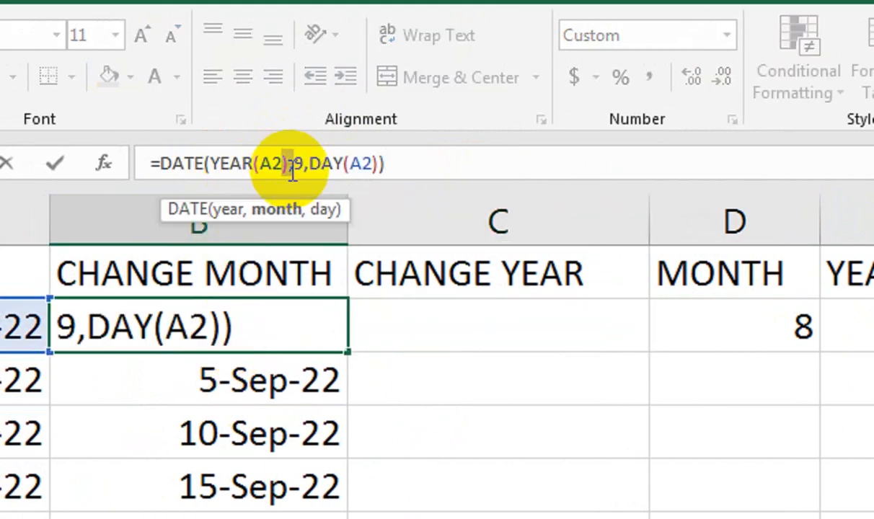
{"action": "triple_click", "coordinate": [293, 170]}
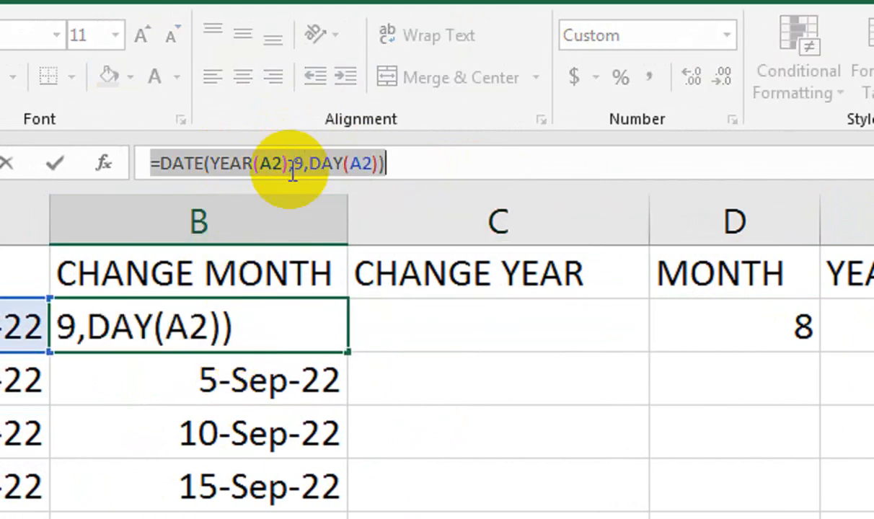
{"action": "left_click", "coordinate": [421, 298]}
{"action": "left_click", "coordinate": [422, 303]}
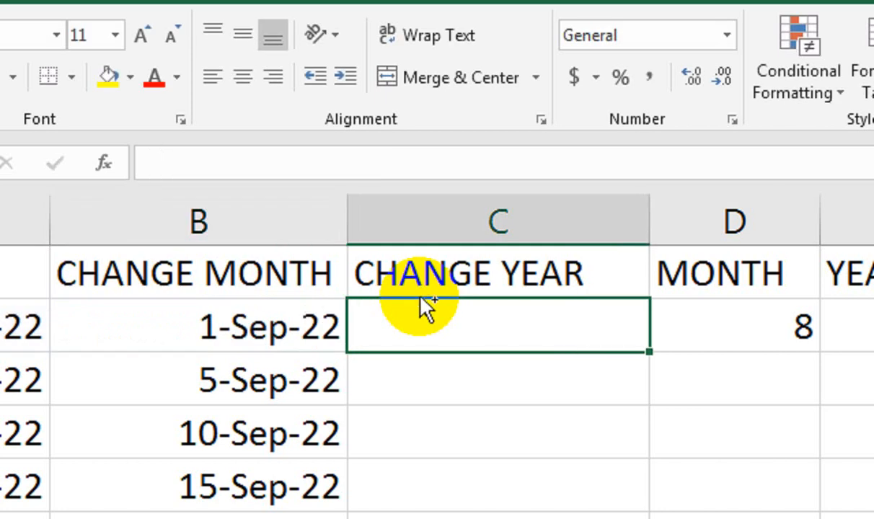
{"action": "key", "text": "ctrl+v"}
Edit the formula in C2 to =DATE(2023,MONTH(A2),DAY(A2)) so only the year of the first date changes.
{"action": "double_click", "coordinate": [441, 322]}
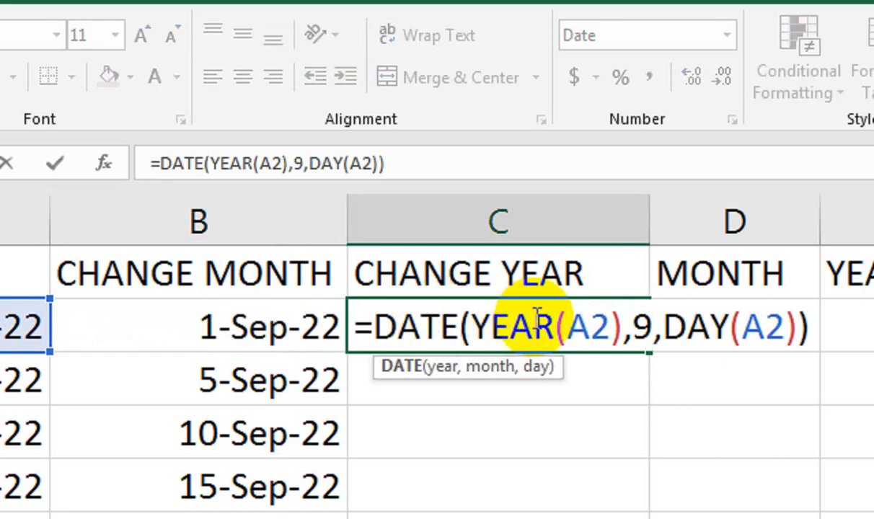
{"action": "left_click_drag", "start_coordinate": [624, 322], "coordinate": [479, 336]}
{"action": "type", "text": "202"}
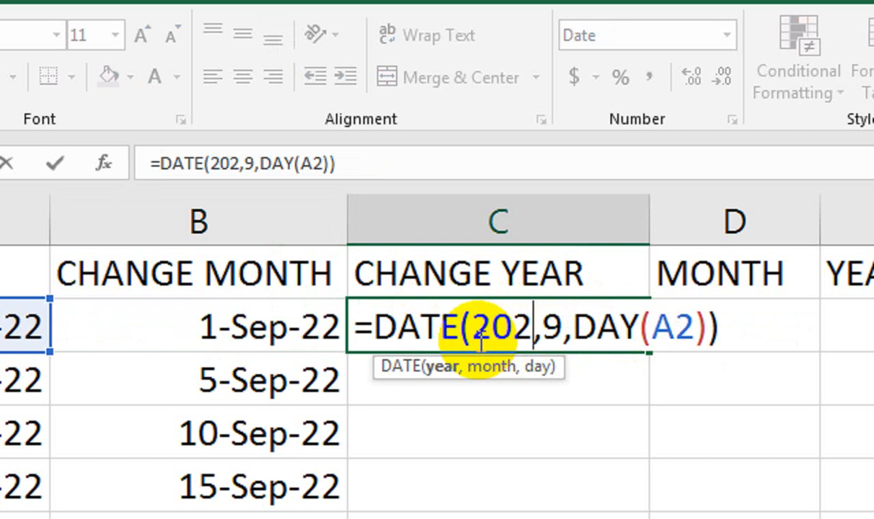
{"action": "type", "text": "3"}
{"action": "left_click", "coordinate": [574, 328]}
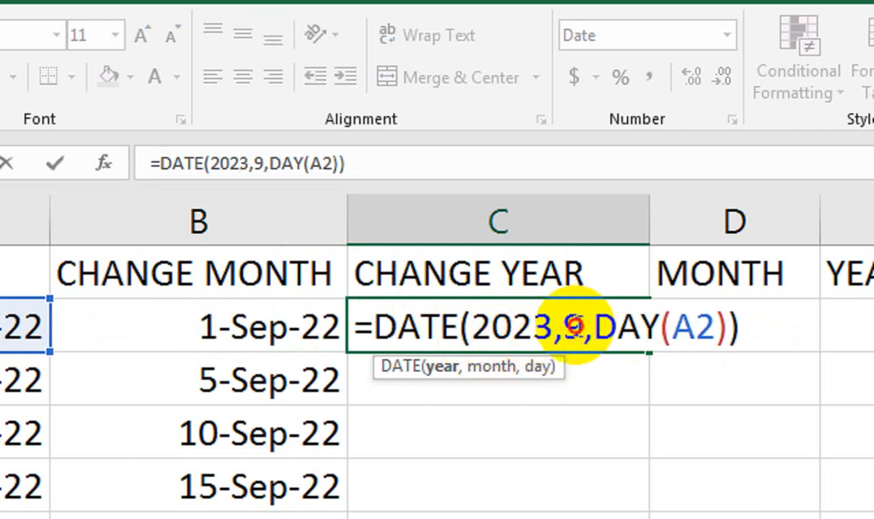
{"action": "double_click", "coordinate": [573, 328]}
{"action": "type", "text": "MONT"}
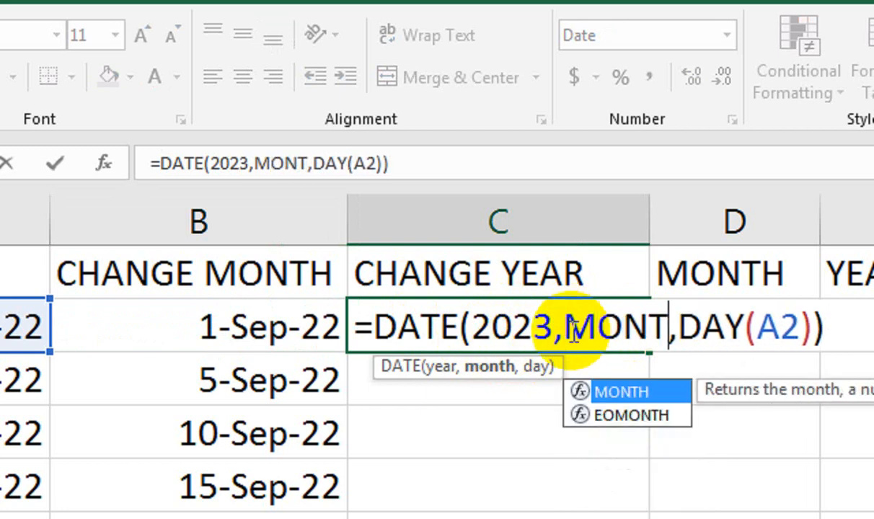
{"action": "key", "text": "Tab"}
{"action": "left_click", "coordinate": [25, 317]}
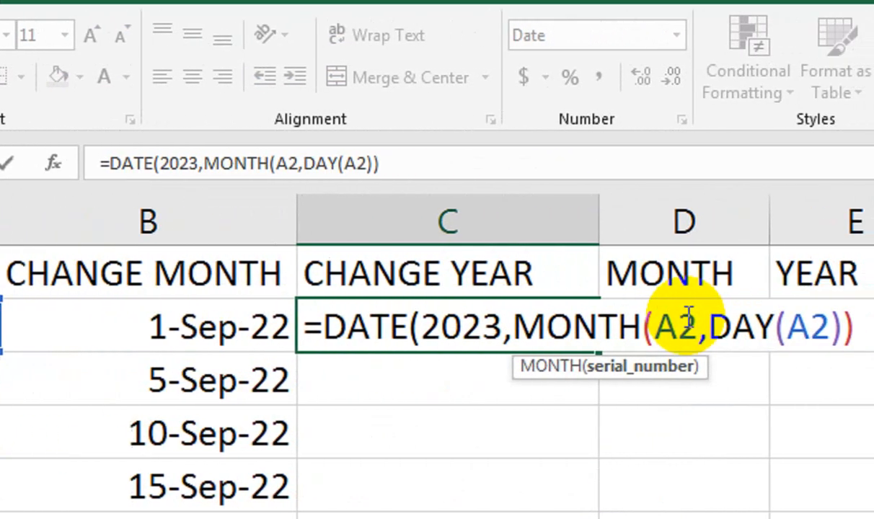
{"action": "type", "text": ")"}
{"action": "key", "text": "Return"}
{"action": "key", "text": "Left"}
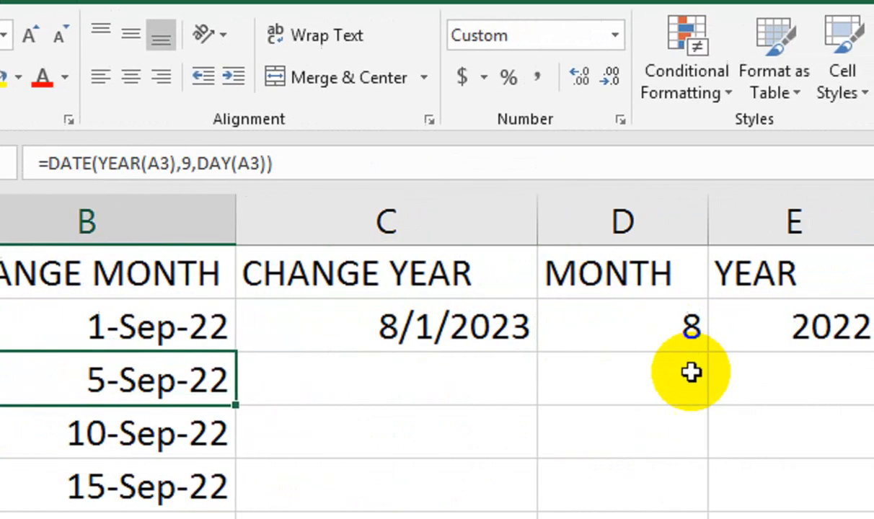
Format cell C2 as a day-month-year date like 1-Aug-23 and fill its formula down to C6.
{"action": "left_click", "coordinate": [396, 339]}
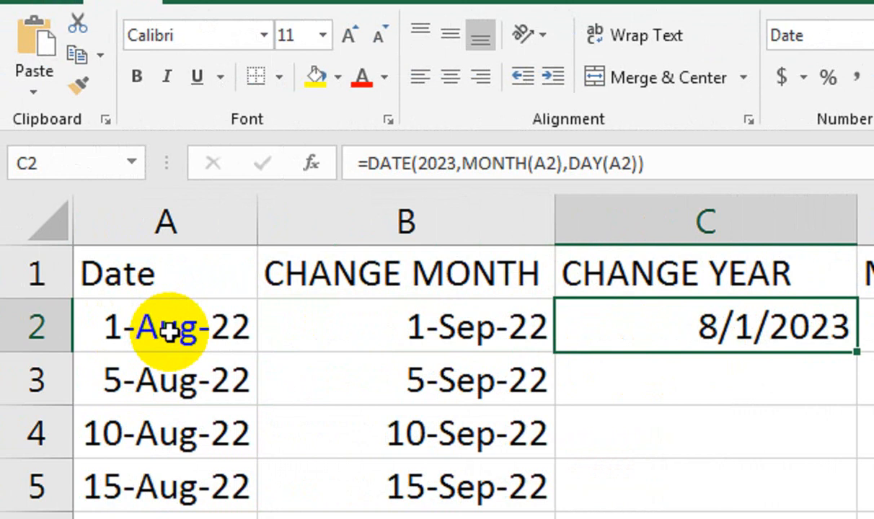
{"action": "key", "text": "ctrl+shift+3"}
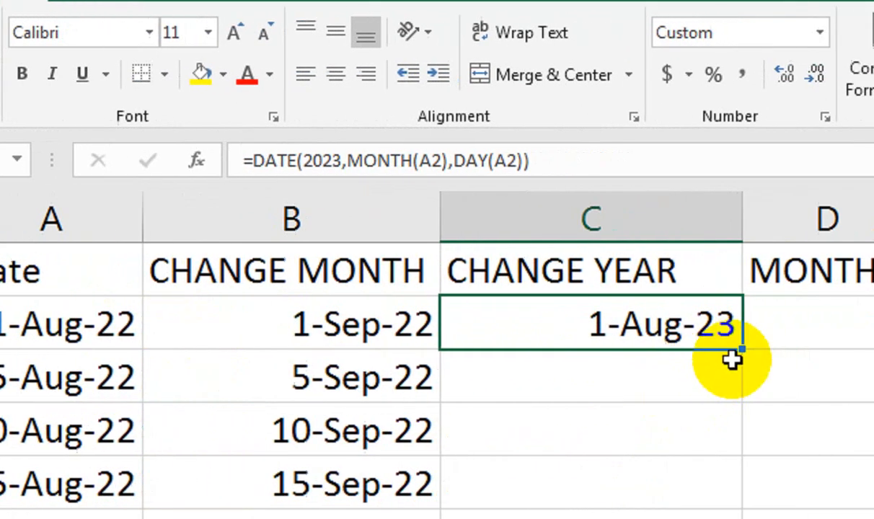
{"action": "left_click_drag", "start_coordinate": [856, 352], "coordinate": [857, 518]}
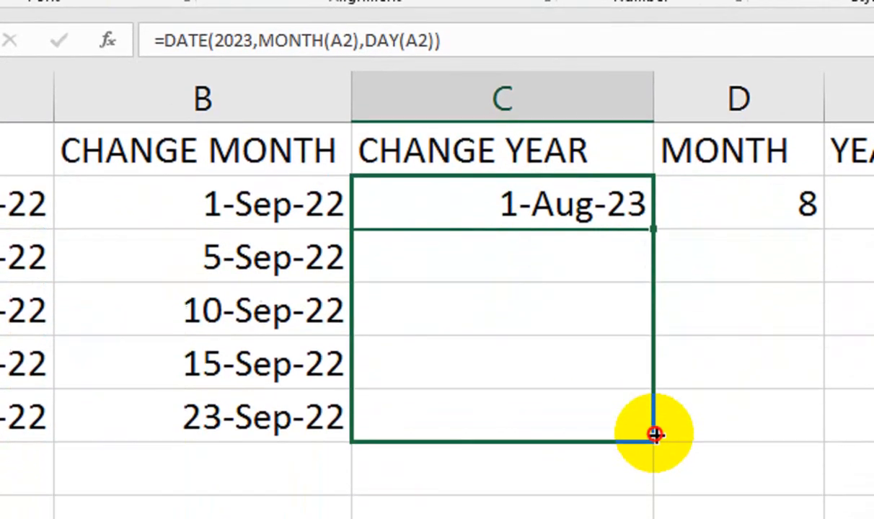
{"action": "left_click_drag", "start_coordinate": [654, 433], "coordinate": [654, 437]}
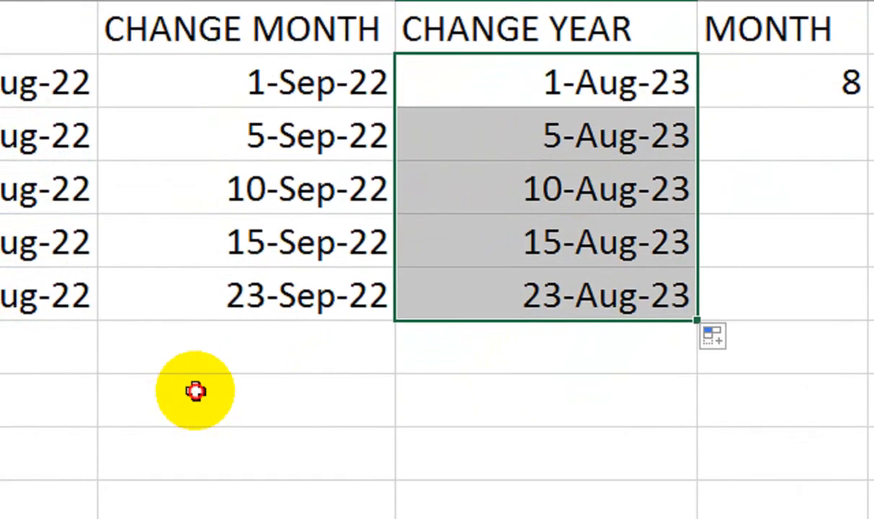
Enter today's date in cell B8 with =TODAY() and format it in the day-month-year style like 29-Jul-22.
{"action": "left_click", "coordinate": [146, 472]}
{"action": "type", "text": "=TOD"}
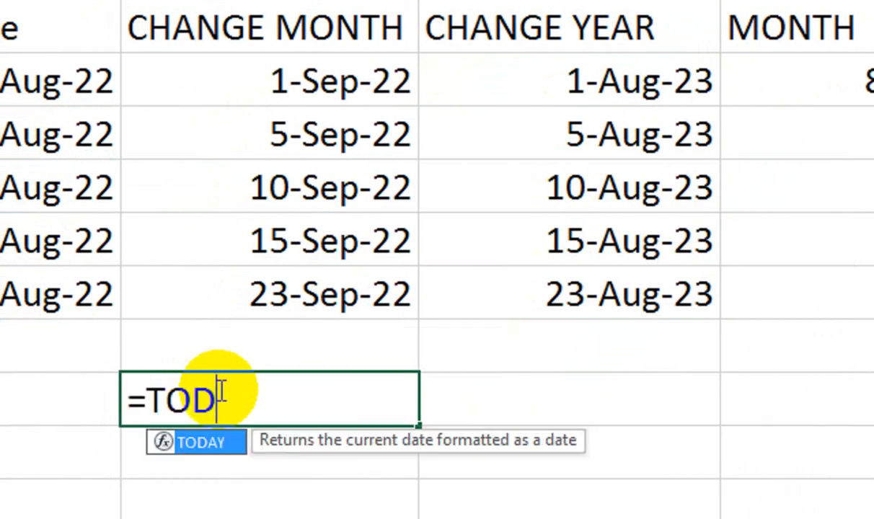
{"action": "type", "text": "AY()"}
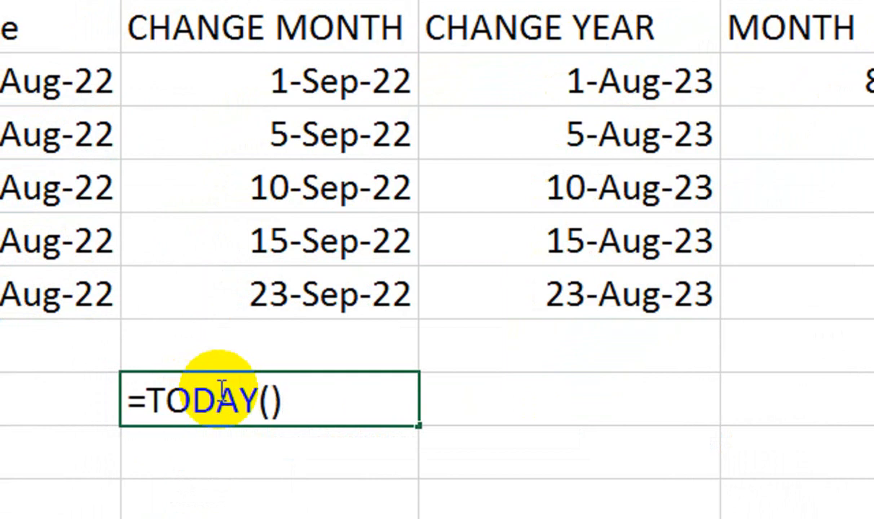
{"action": "key", "text": "Return"}
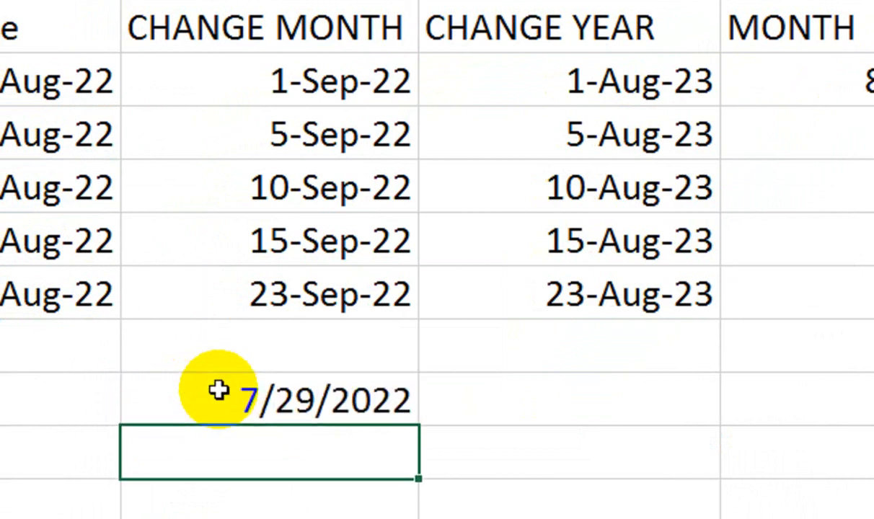
{"action": "left_click", "coordinate": [218, 390]}
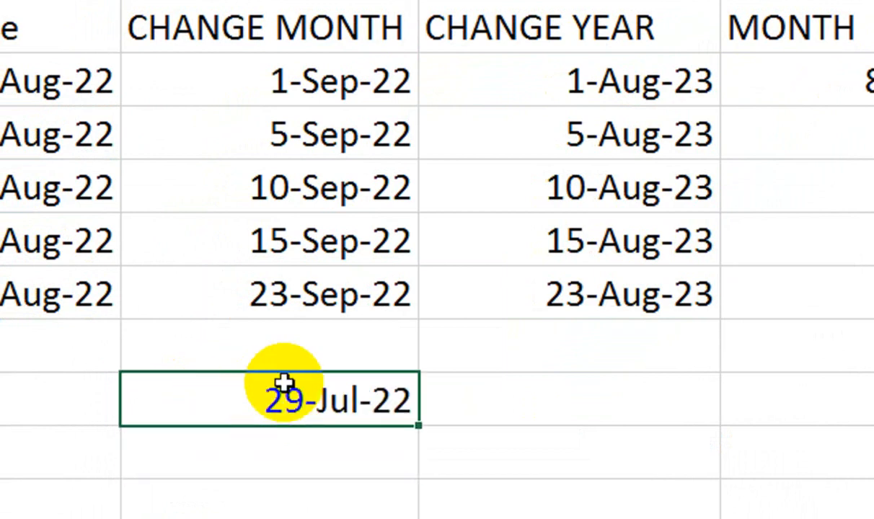
Enter the formula ="THE DATE IS"&TEXT(B8,"DDDD,MMMM YYYY") in cell C8 to join the text with today's date.
{"action": "scroll", "coordinate": [722, 381], "scroll_direction": "right", "scroll_amount": 2}
{"action": "left_click", "coordinate": [657, 388]}
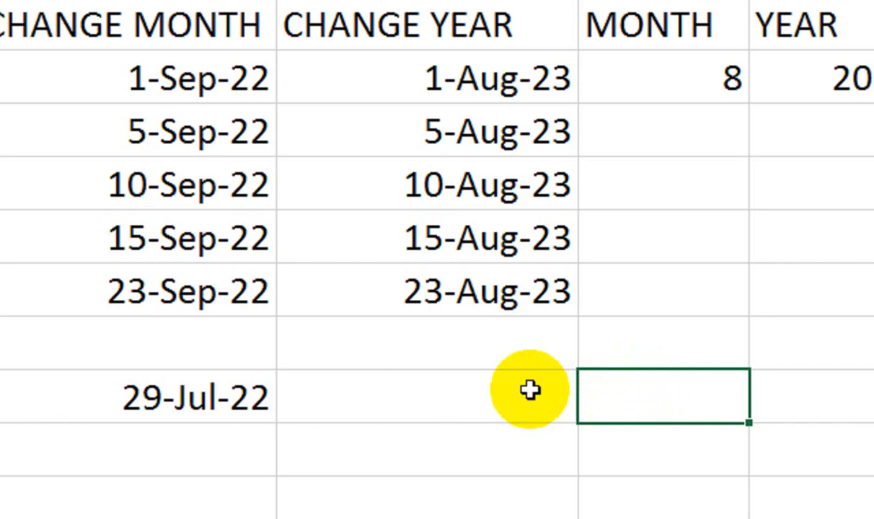
{"action": "left_click", "coordinate": [440, 413]}
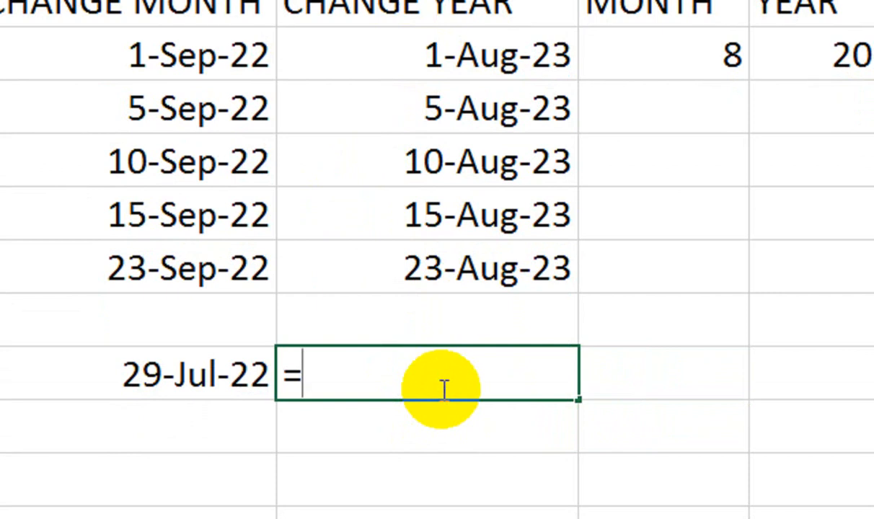
{"action": "type", "text": "=\"THE"}
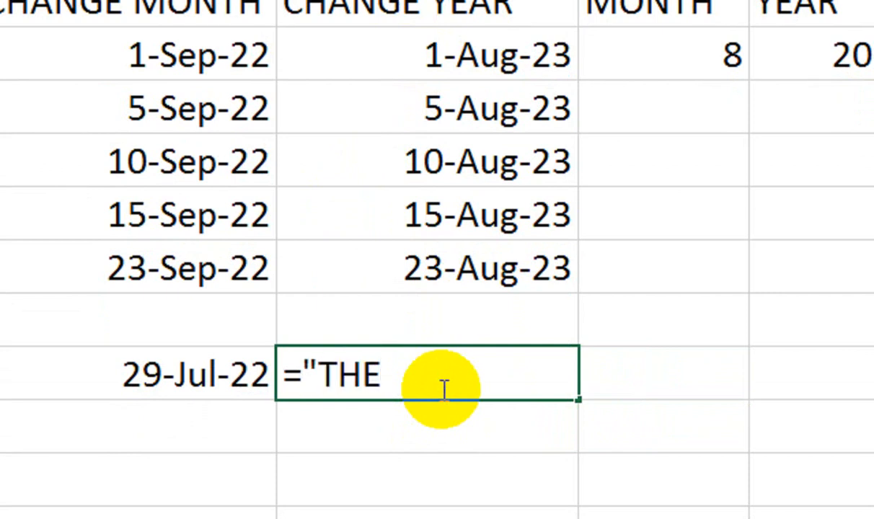
{"action": "type", "text": " DATE"}
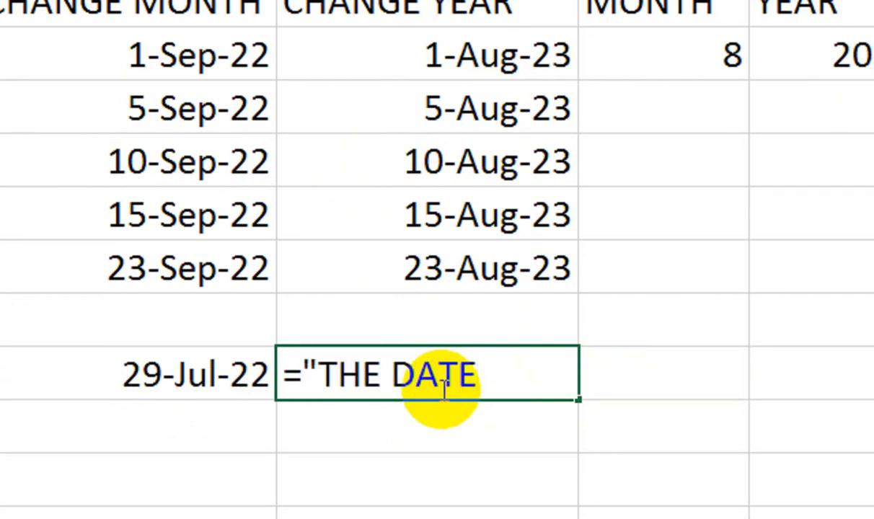
{"action": "type", "text": " IS\""}
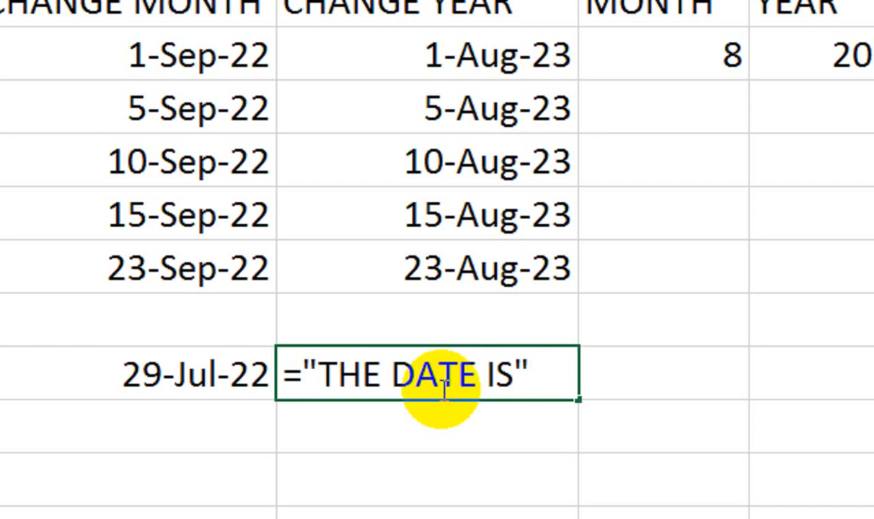
{"action": "type", "text": "&"}
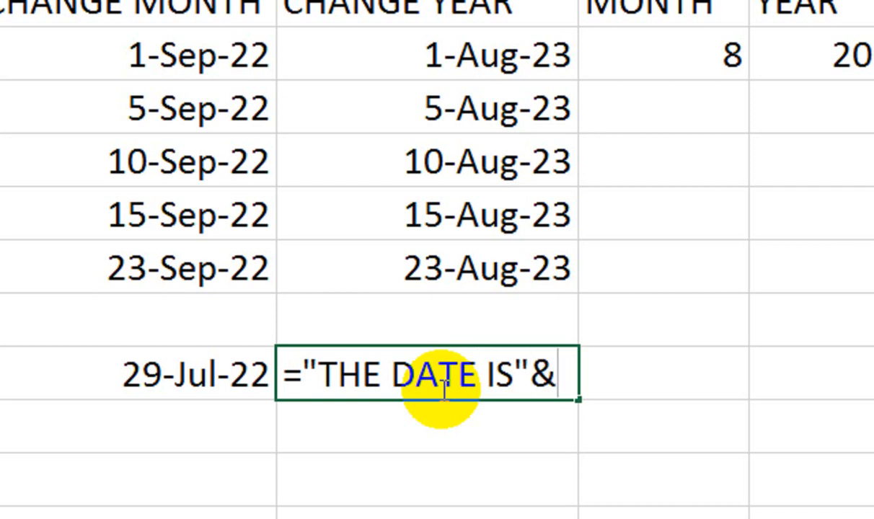
{"action": "type", "text": "TEXT("}
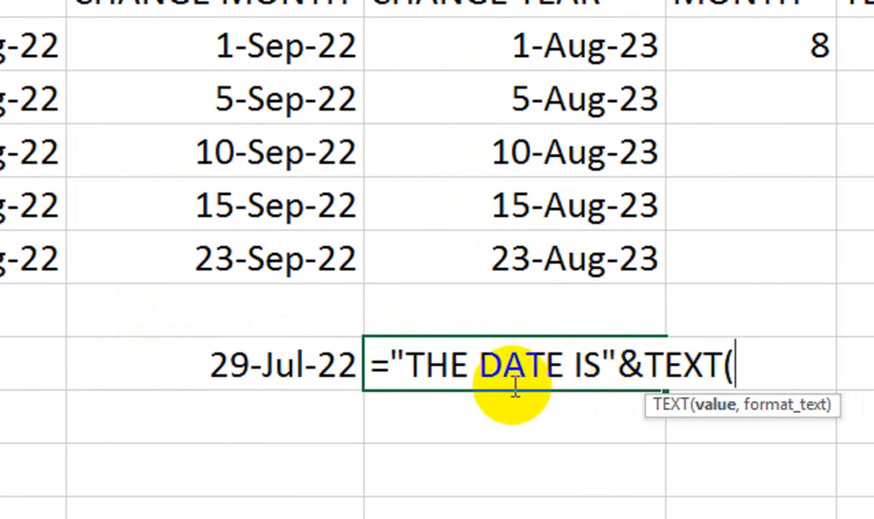
{"action": "left_click", "coordinate": [321, 360]}
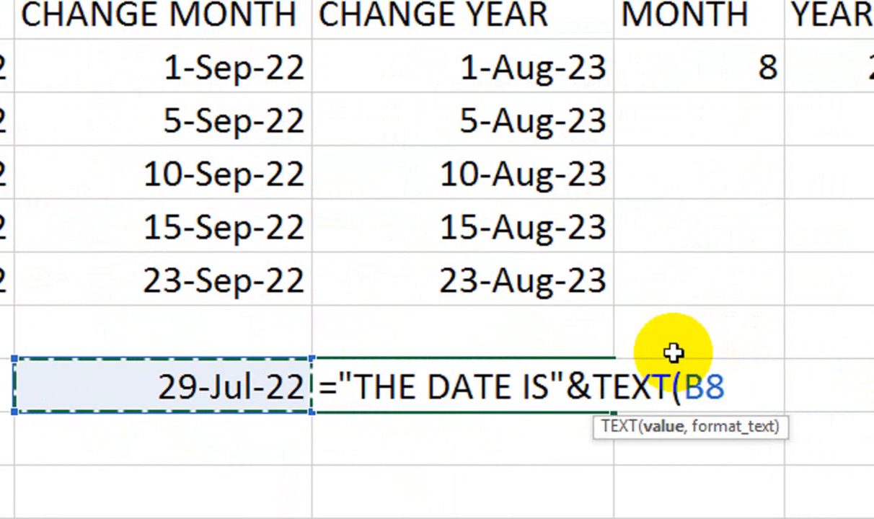
{"action": "type", "text": ","}
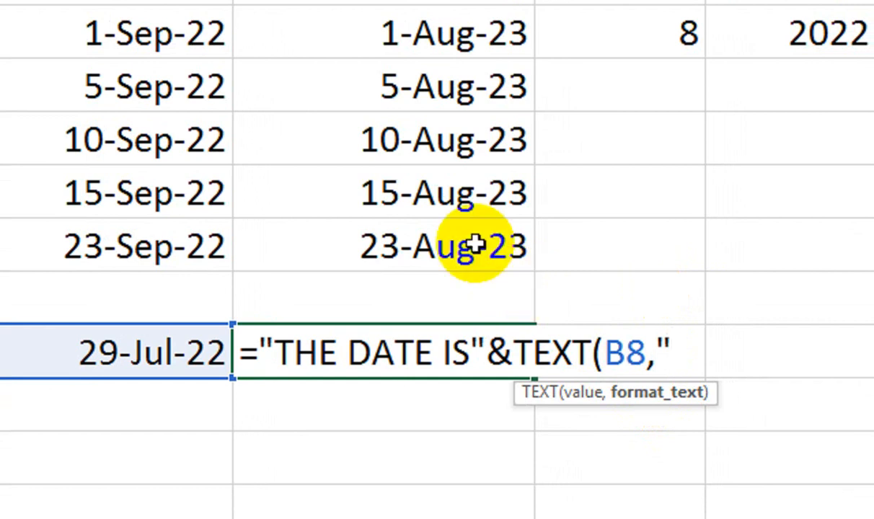
{"action": "type", "text": "DDDD"}
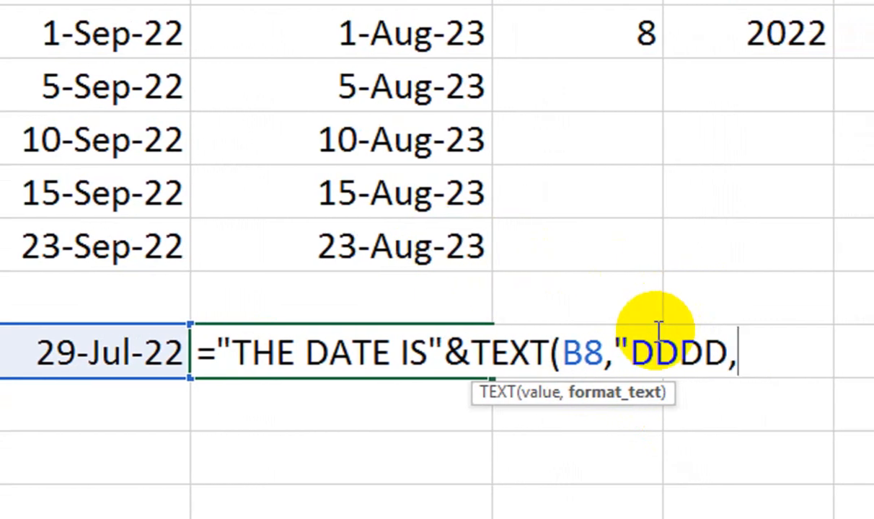
{"action": "type", "text": ",MMM"}
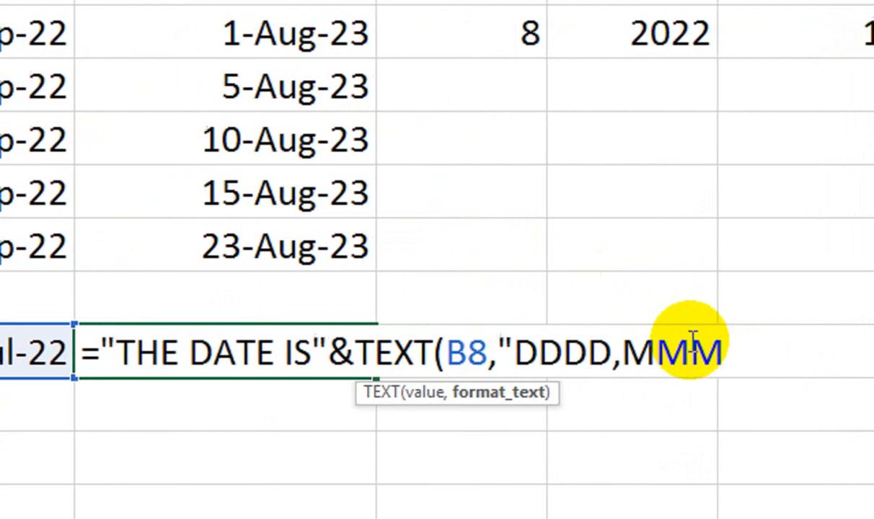
{"action": "type", "text": "M YYYY"}
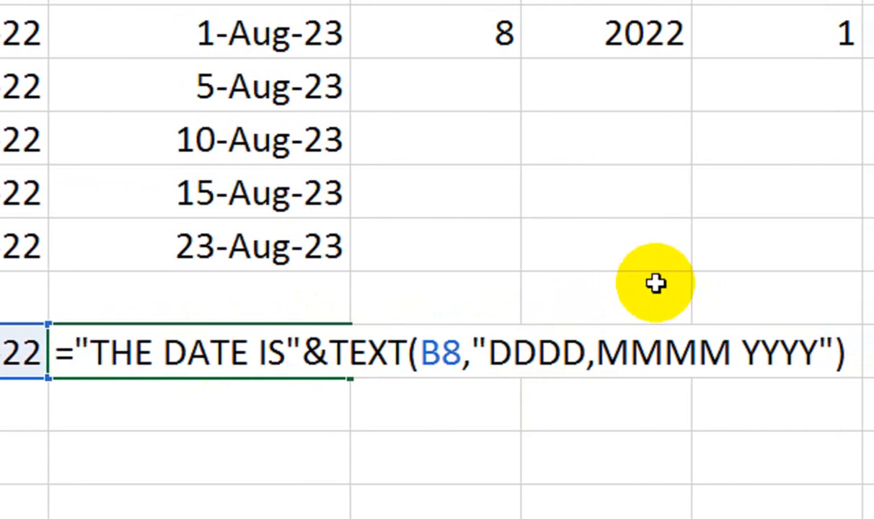
{"action": "key", "text": "Return"}
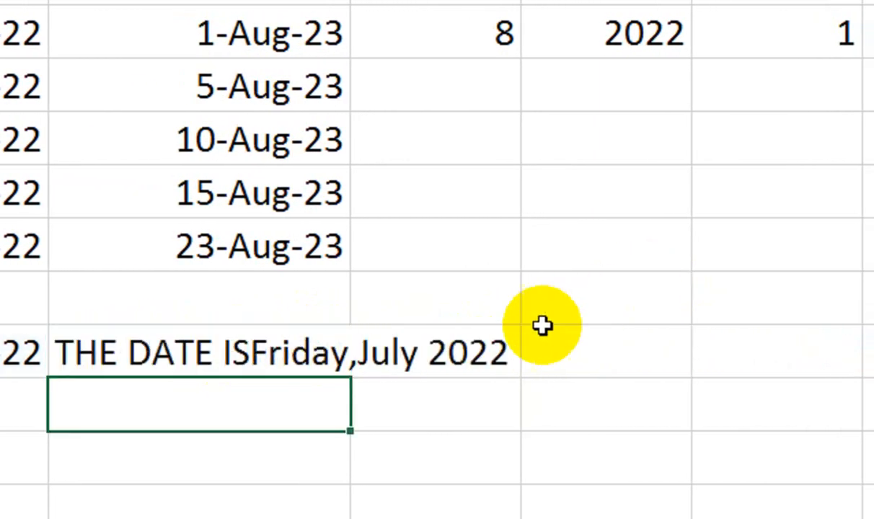
Edit the formula in C8 to put spaces around the & operator and a trailing space after IS inside the quotes.
{"action": "left_click", "coordinate": [245, 352]}
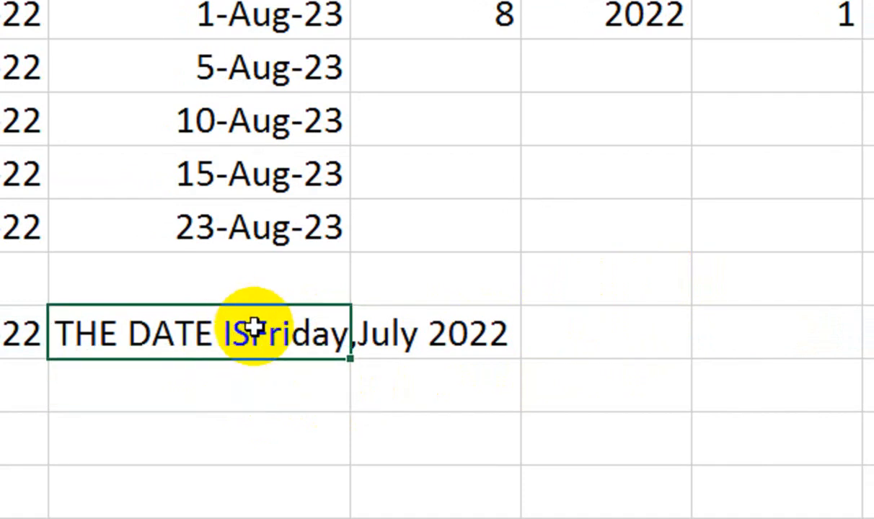
{"action": "double_click", "coordinate": [249, 329]}
{"action": "left_click", "coordinate": [329, 333]}
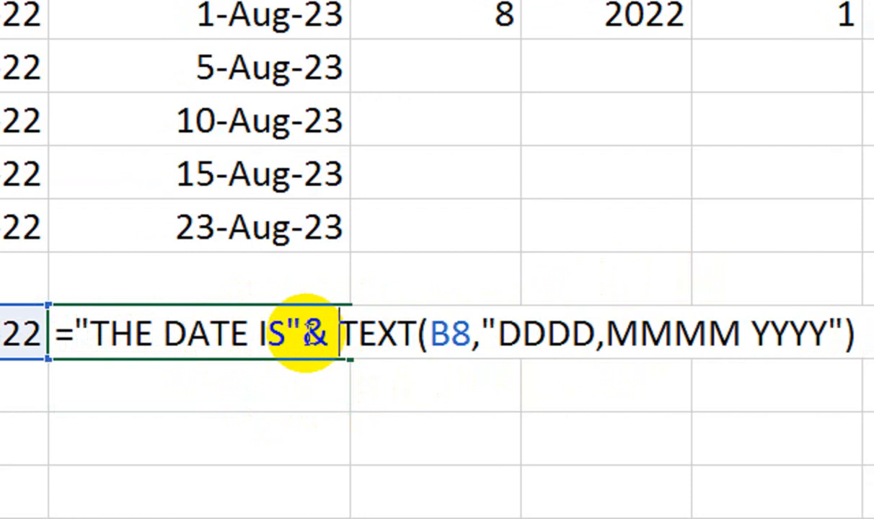
{"action": "key", "text": "Return"}
{"action": "left_click", "coordinate": [231, 337]}
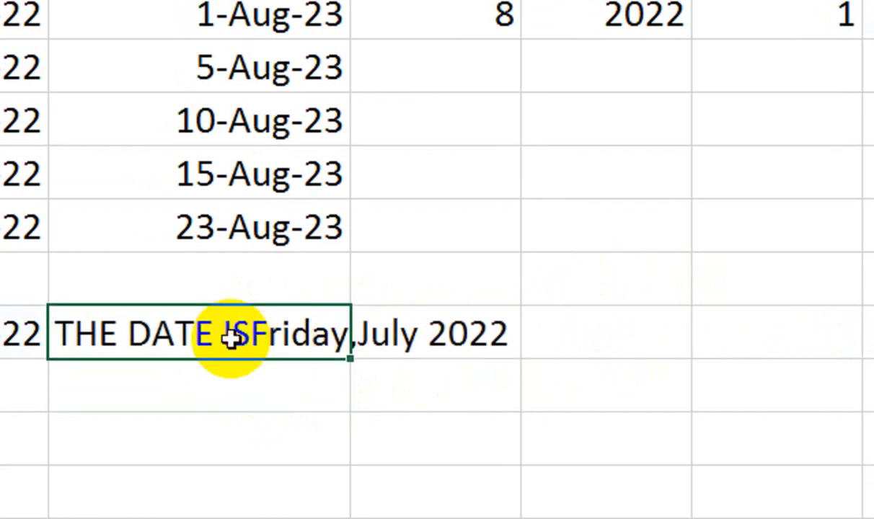
{"action": "double_click", "coordinate": [268, 339]}
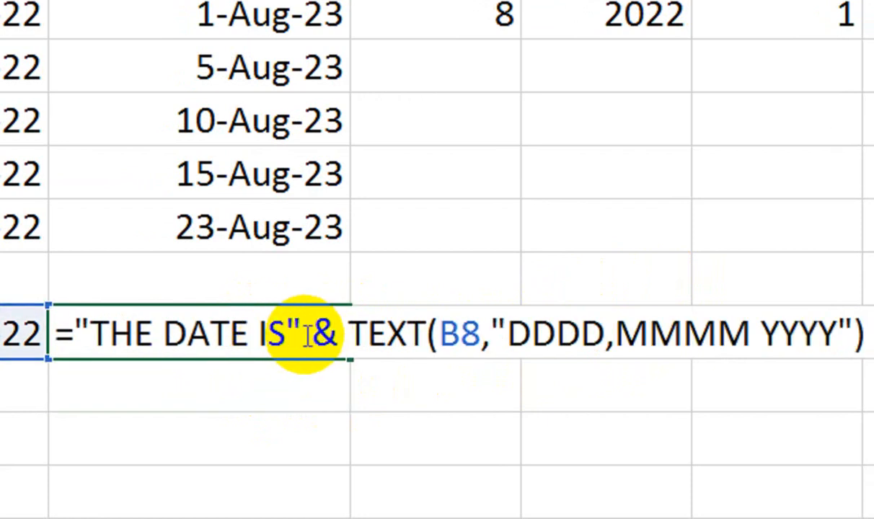
{"action": "left_click", "coordinate": [282, 333]}
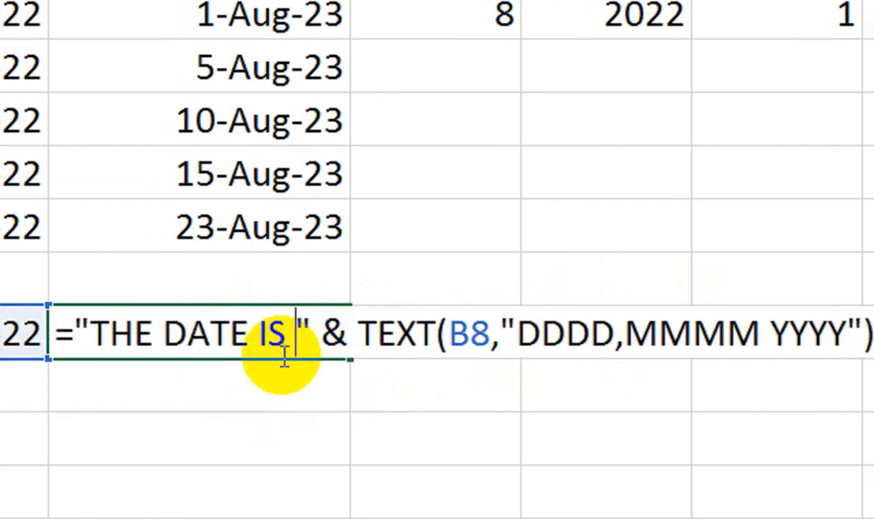
{"action": "key", "text": "BackSpace"}
{"action": "key", "text": "Return"}
{"action": "left_click", "coordinate": [308, 324]}
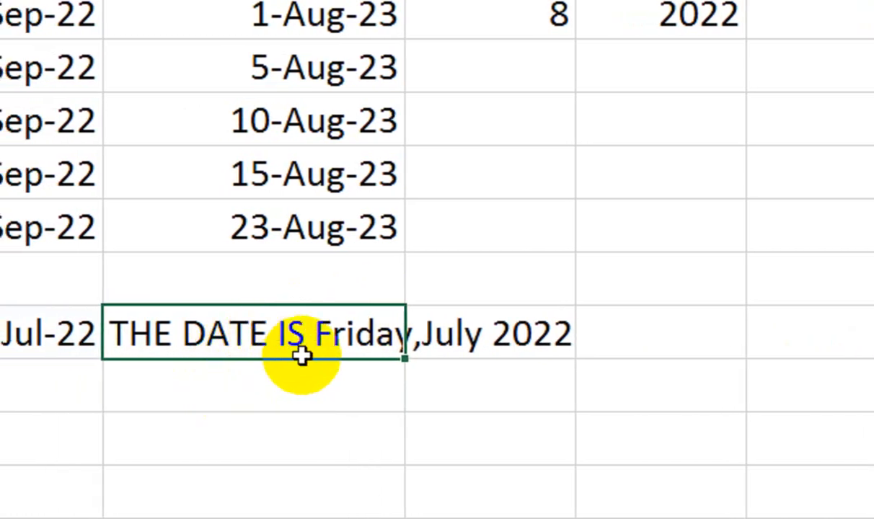
{"action": "left_click", "coordinate": [474, 336]}
{"action": "left_click", "coordinate": [326, 351]}
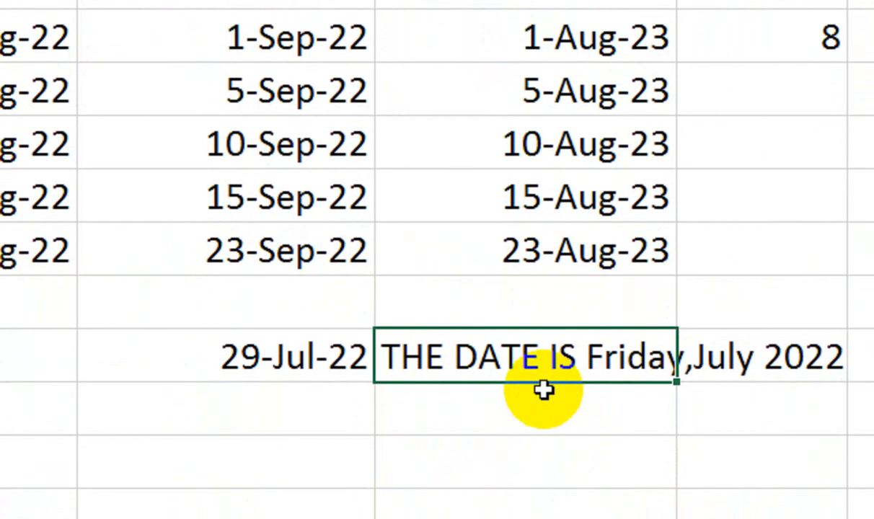
Apply the custom number format MMM to today's date in cell B8.
{"action": "key", "text": "Left"}
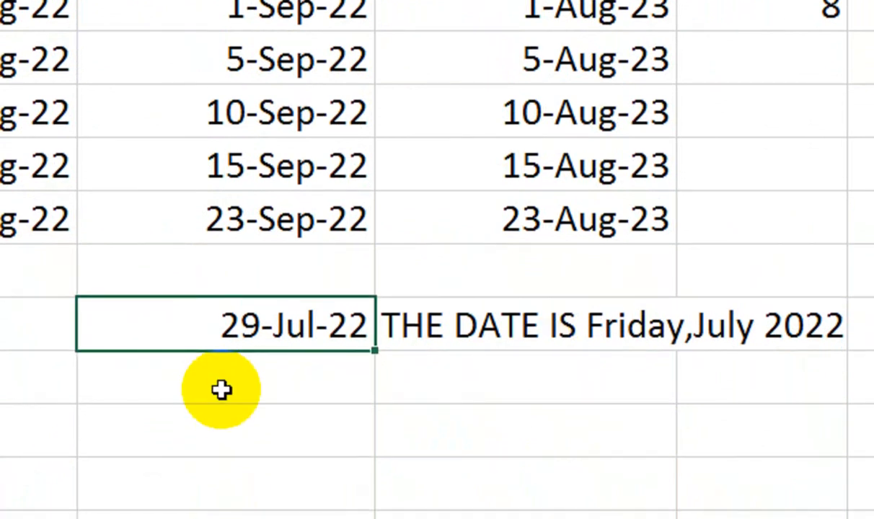
{"action": "left_click", "coordinate": [259, 327]}
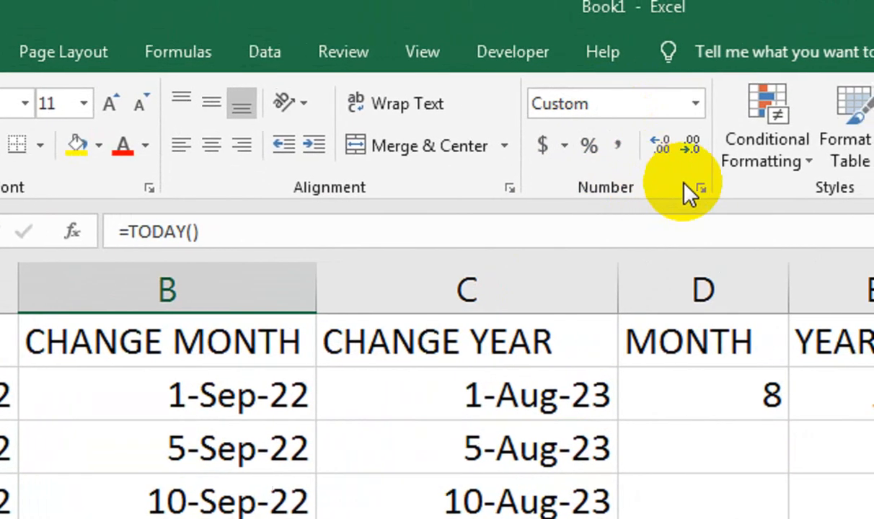
{"action": "left_click", "coordinate": [698, 188]}
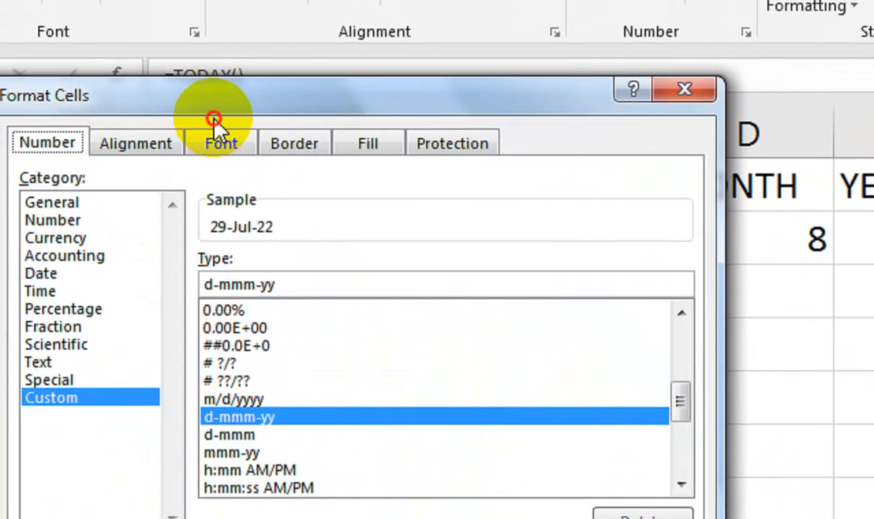
{"action": "left_click_drag", "start_coordinate": [282, 97], "coordinate": [693, 179]}
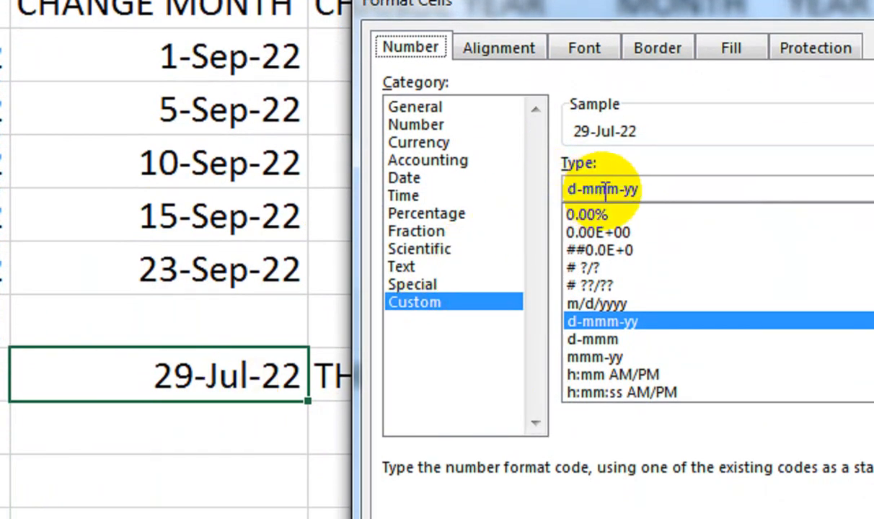
{"action": "left_click_drag", "start_coordinate": [643, 189], "coordinate": [562, 189]}
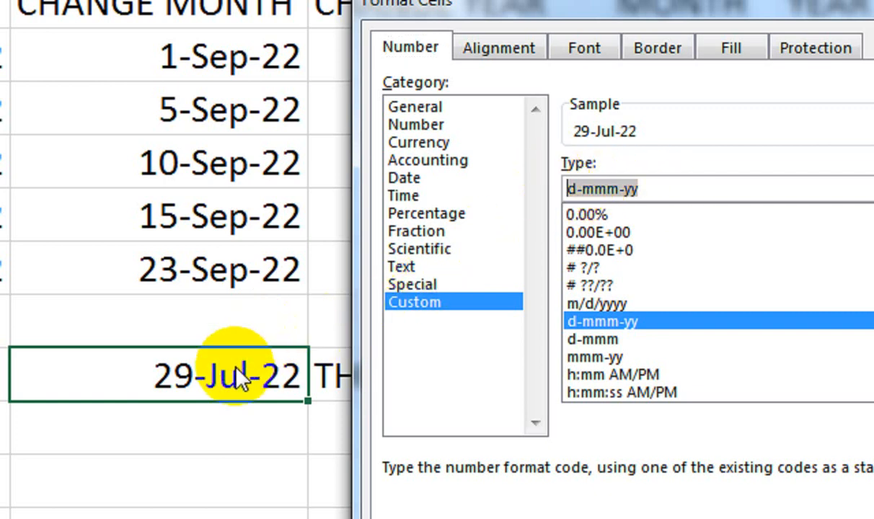
{"action": "type", "text": "MMM"}
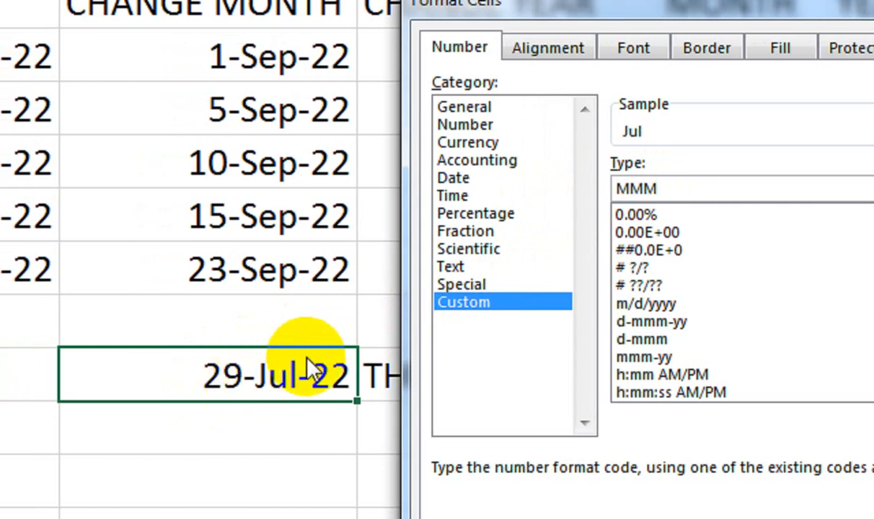
{"action": "key", "text": "Return"}
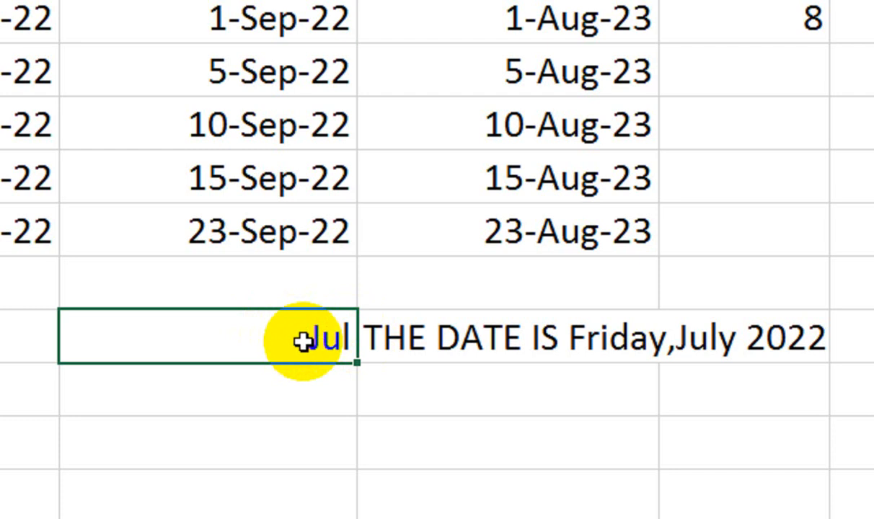
Enter the plain text JUL in cell C10 and try adding 3 to it with =C10+3 in C11.
{"action": "left_click", "coordinate": [312, 385]}
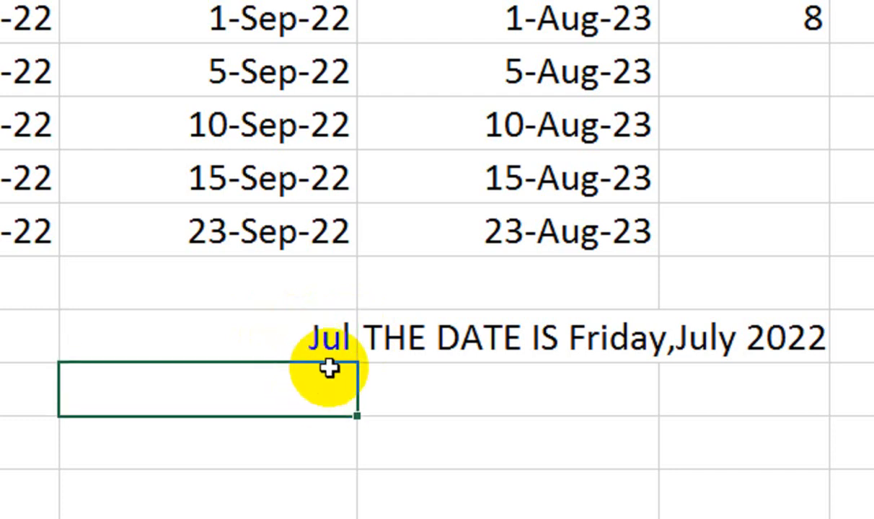
{"action": "left_click", "coordinate": [455, 388]}
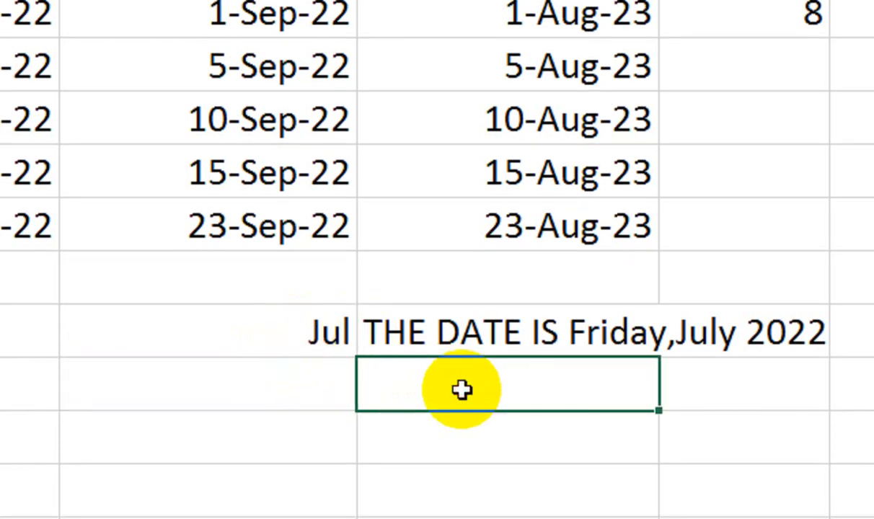
{"action": "left_click", "coordinate": [480, 454]}
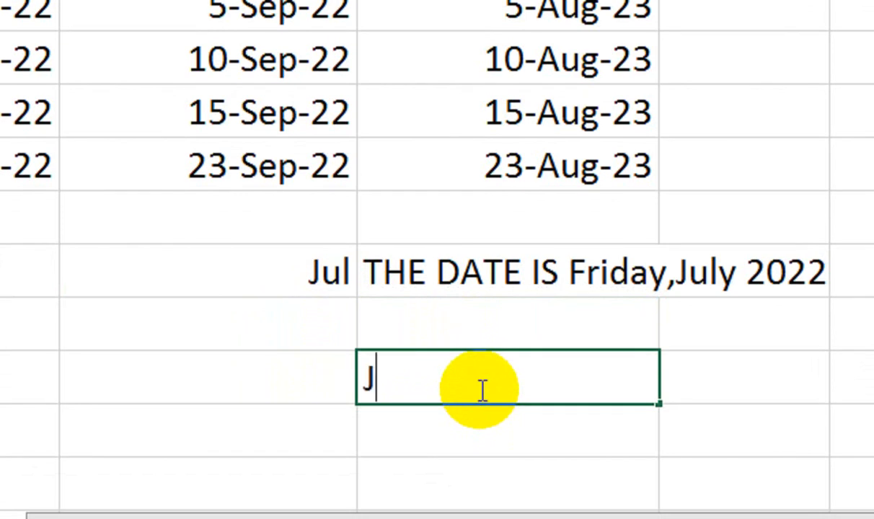
{"action": "key", "text": "Return"}
{"action": "left_click", "coordinate": [478, 389]}
{"action": "type", "text": "JU"}
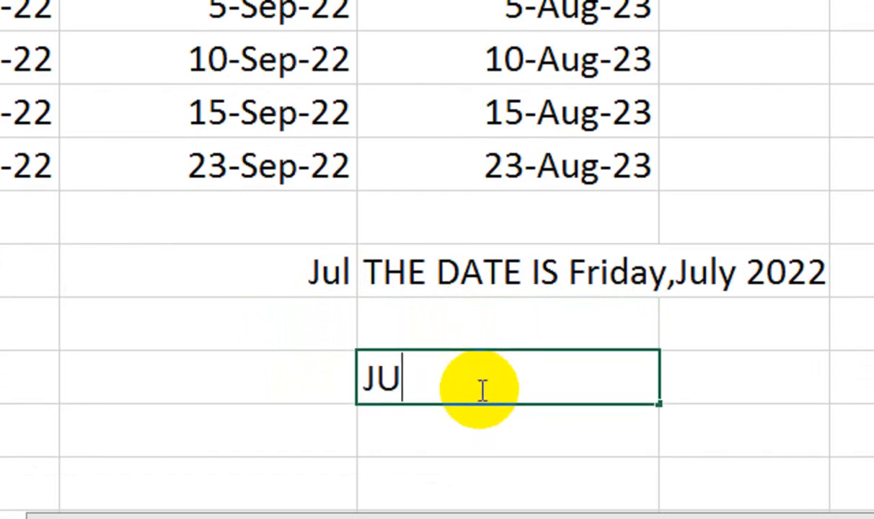
{"action": "type", "text": "L"}
{"action": "key", "text": "Return"}
{"action": "type", "text": "="}
{"action": "left_click", "coordinate": [480, 389]}
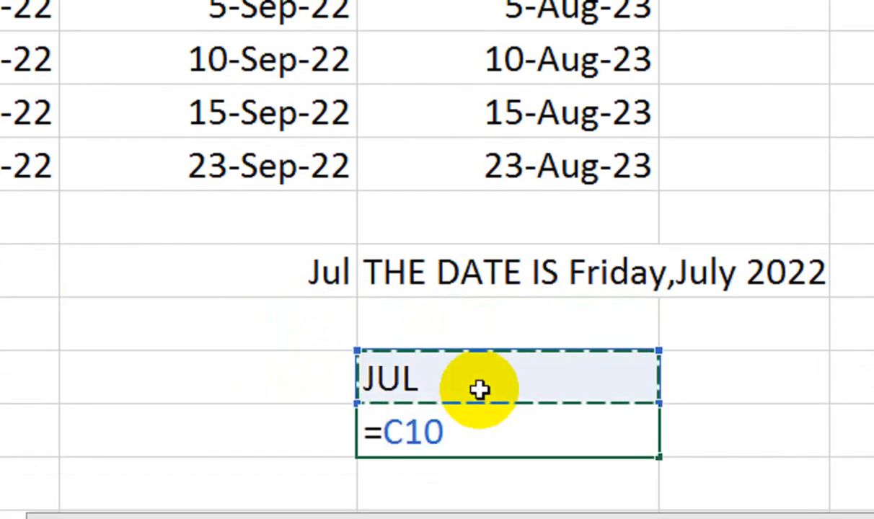
{"action": "type", "text": "+3"}
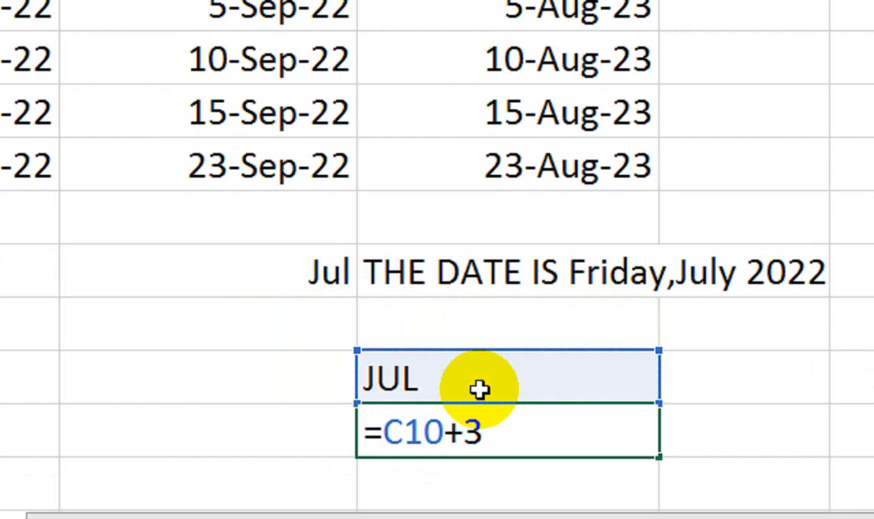
{"action": "key", "text": "Return"}
Undo the formula in C11, delete the JUL text from C10, and select cell B8 again.
{"action": "key", "text": "ctrl+z"}
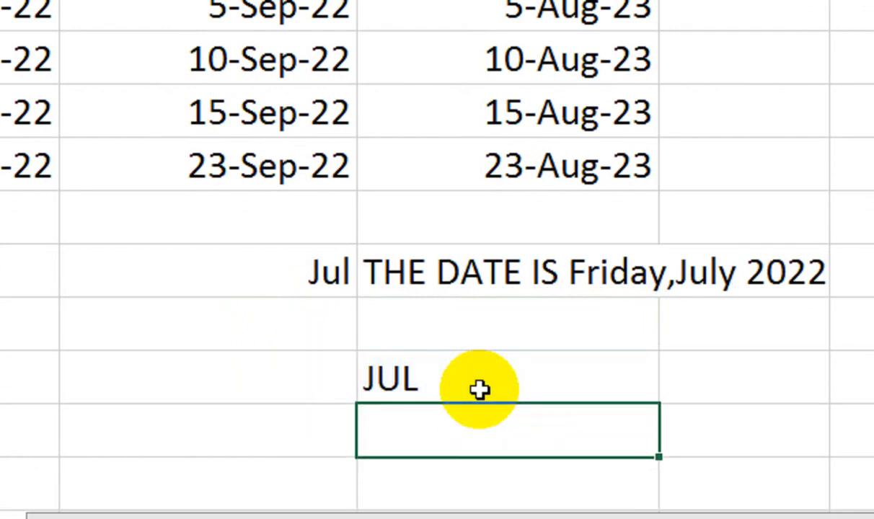
{"action": "left_click", "coordinate": [480, 390]}
{"action": "key", "text": "Delete"}
{"action": "key", "text": "Left"}
{"action": "key", "text": "Up"}
{"action": "key", "text": "Up"}
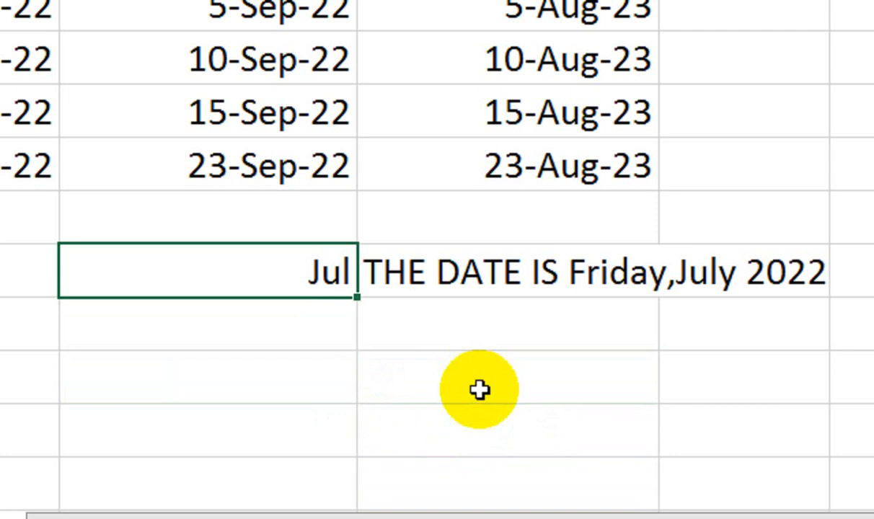
Enter the plain text JUL in cell C10 and compare it with the formatted date in B8.
{"action": "key", "text": "Down"}
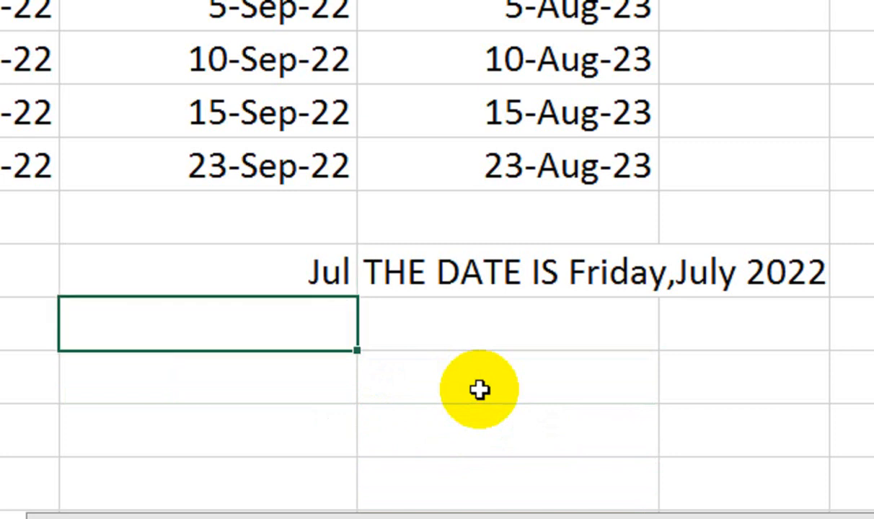
{"action": "type", "text": "JUL"}
{"action": "key", "text": "ctrl+Return"}
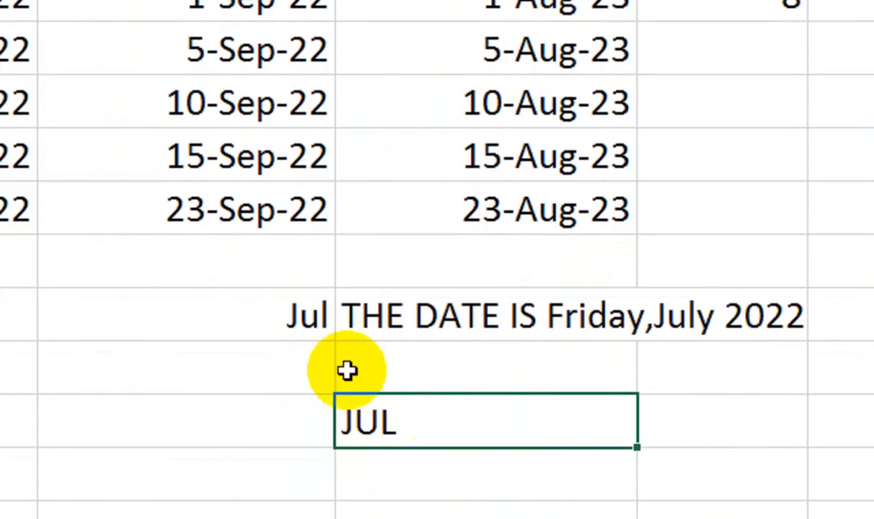
{"action": "left_click", "coordinate": [262, 307]}
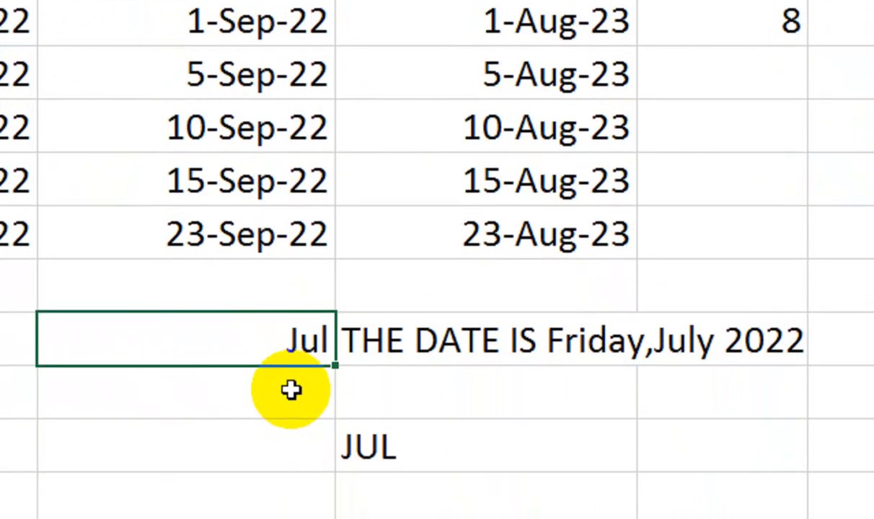
{"action": "left_click", "coordinate": [369, 449]}
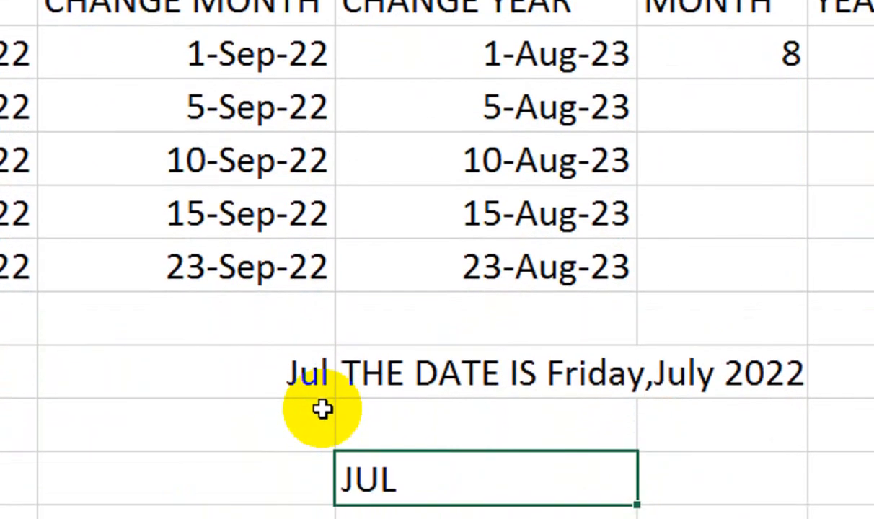
{"action": "left_click", "coordinate": [323, 408]}
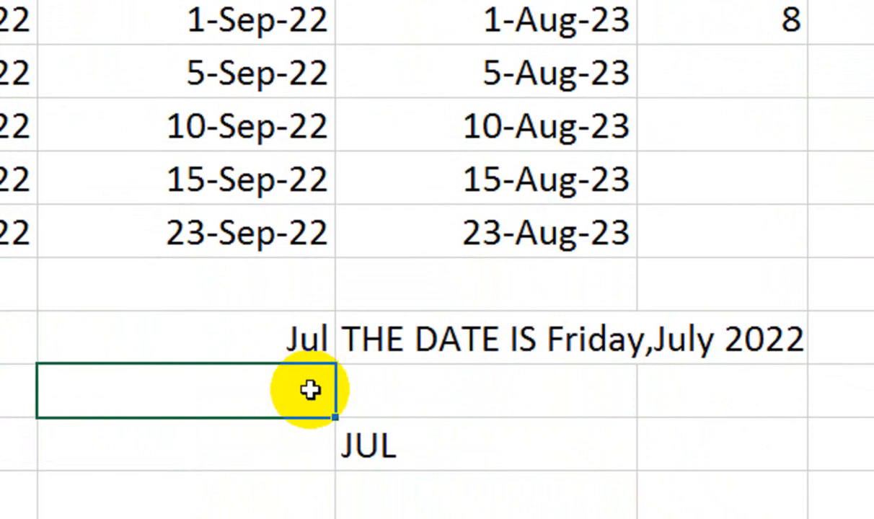
{"action": "key", "text": "Right"}
{"action": "key", "text": "Down"}
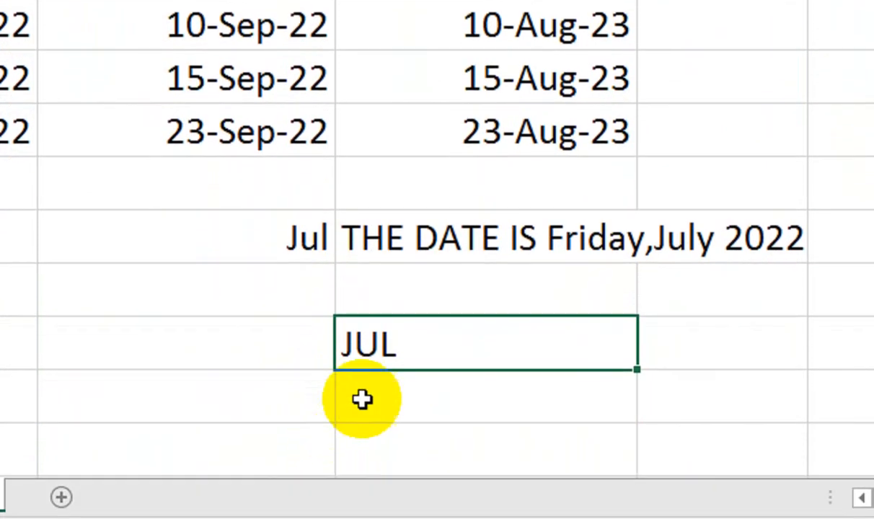
Try adding 35 to the JUL text by entering =C10+35 in cell C11.
{"action": "left_click", "coordinate": [380, 486]}
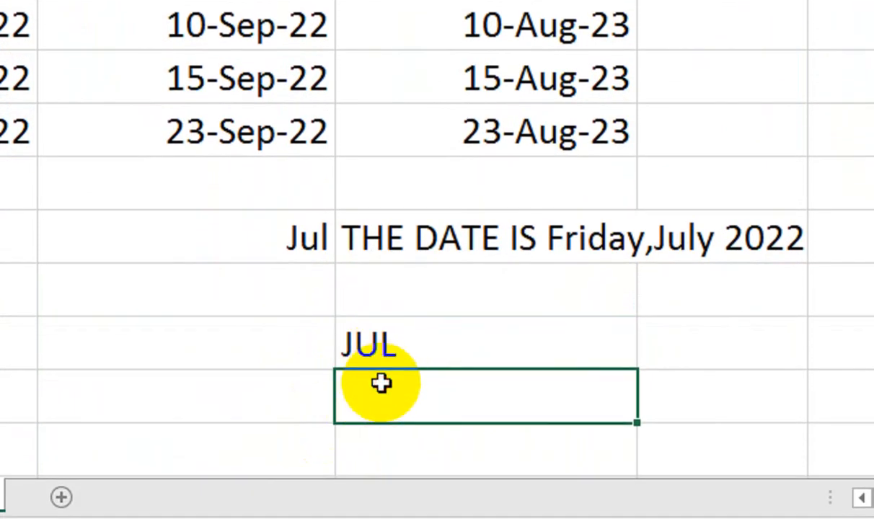
{"action": "type", "text": "="}
{"action": "key", "text": "Up"}
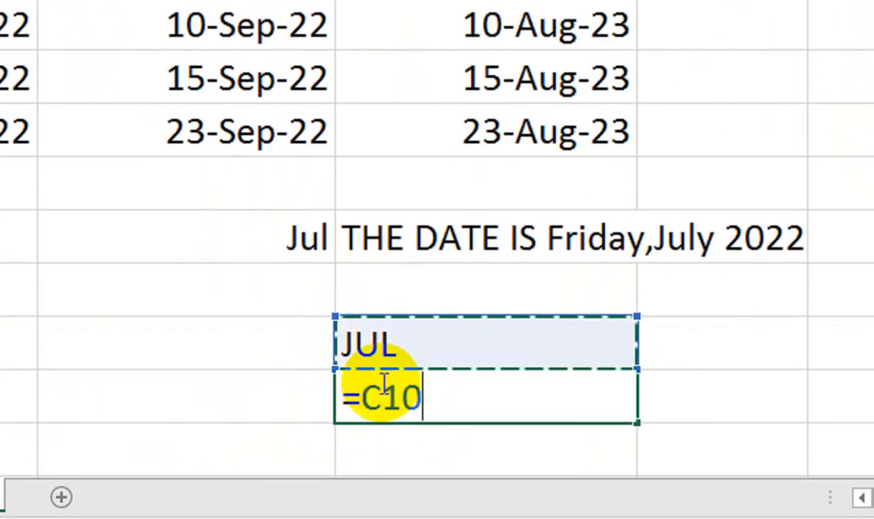
{"action": "type", "text": "+35"}
{"action": "key", "text": "Return"}
{"action": "key", "text": "Up"}
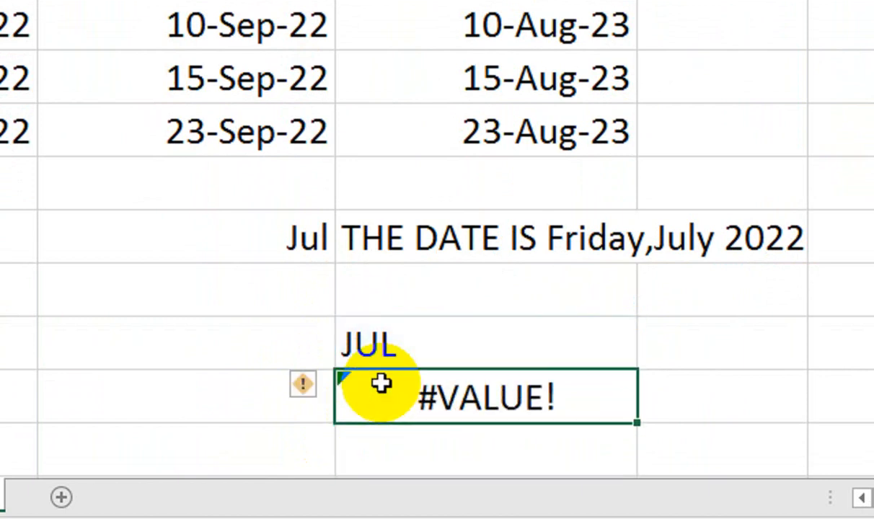
Delete the formula in C11 and the JUL text in C10.
{"action": "key", "text": "Delete"}
{"action": "key", "text": "Up"}
{"action": "key", "text": "Delete"}
Add 35 days to today's date by entering =B8+35 in cell B9.
{"action": "key", "text": "Up"}
{"action": "key", "text": "Left"}
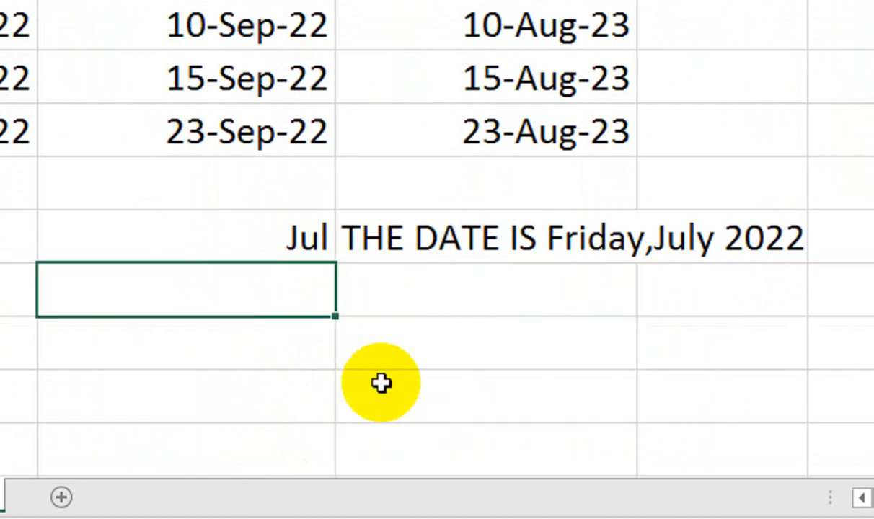
{"action": "type", "text": "="}
{"action": "key", "text": "Up"}
{"action": "type", "text": "+"}
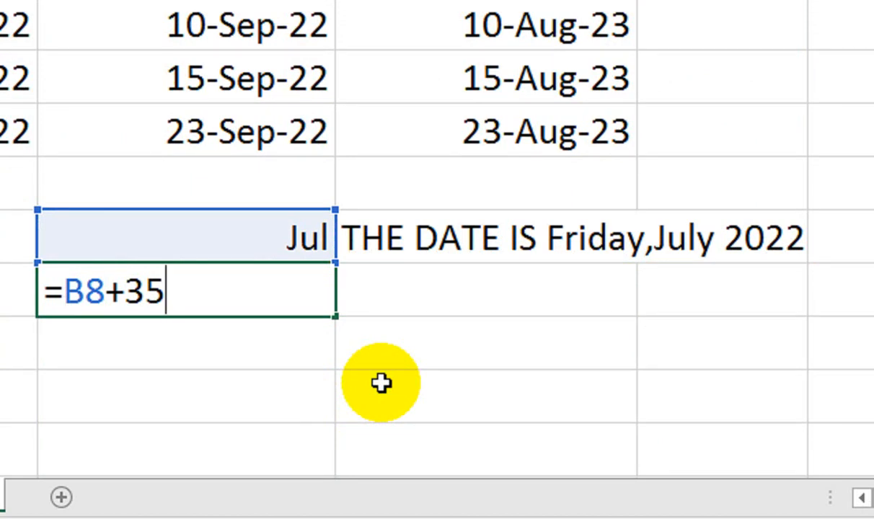
{"action": "type", "text": "35"}
{"action": "key", "text": "Return"}
{"action": "left_click", "coordinate": [264, 272]}
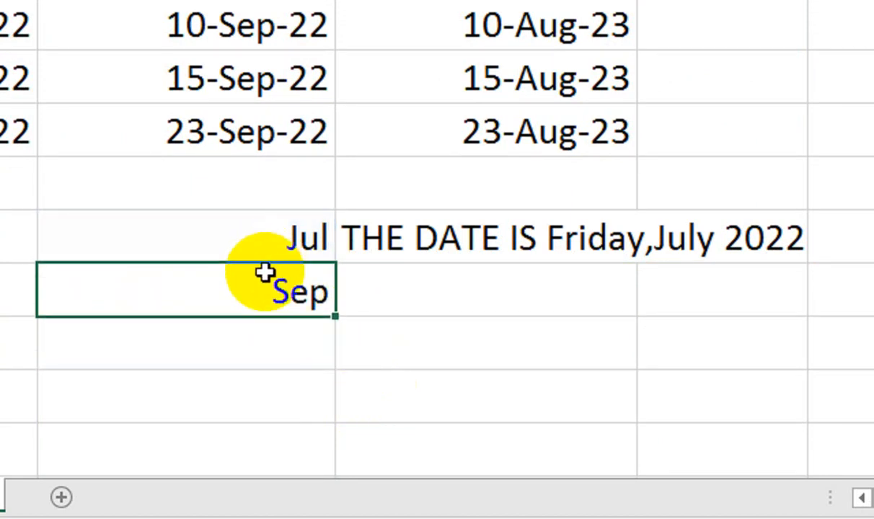
Lower the number of days added in the B9 formula so that the date falls in August.
{"action": "double_click", "coordinate": [265, 272]}
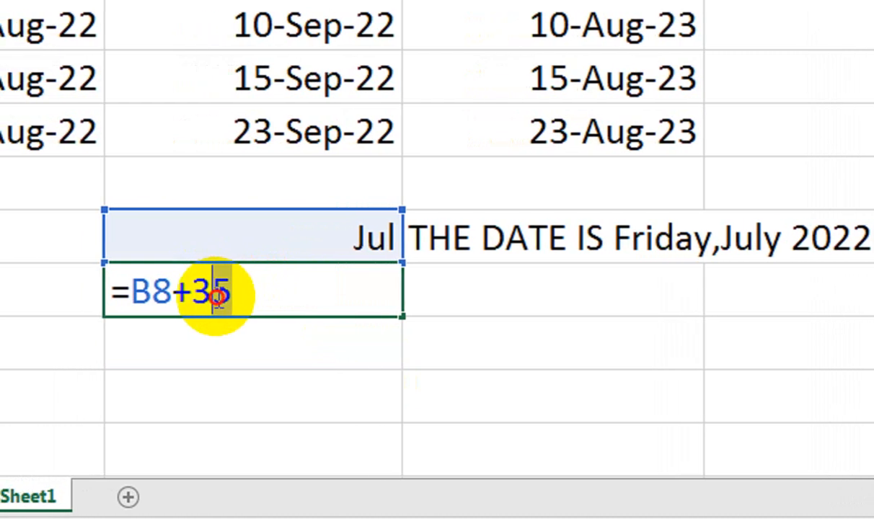
{"action": "type", "text": "0"}
{"action": "key", "text": "Return"}
{"action": "left_click", "coordinate": [219, 298]}
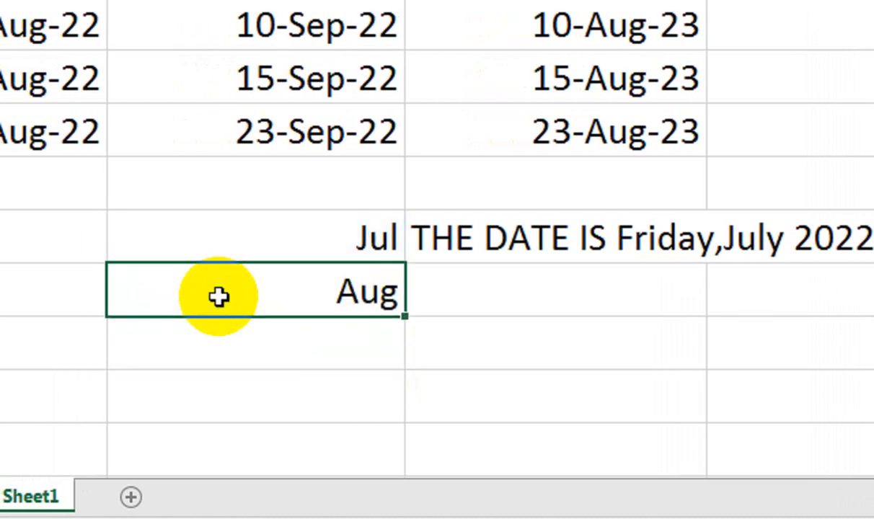
Fill the formula from B9 down through cell B11.
{"action": "left_click", "coordinate": [295, 249]}
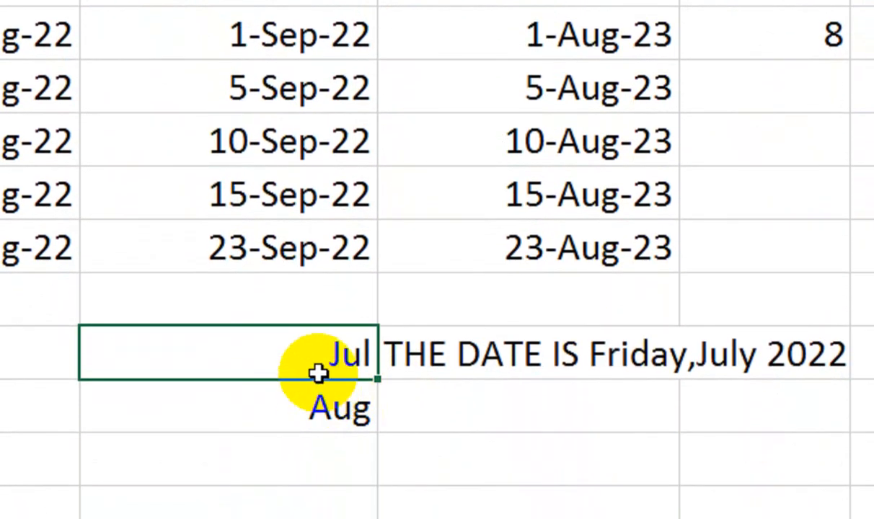
{"action": "left_click", "coordinate": [318, 407]}
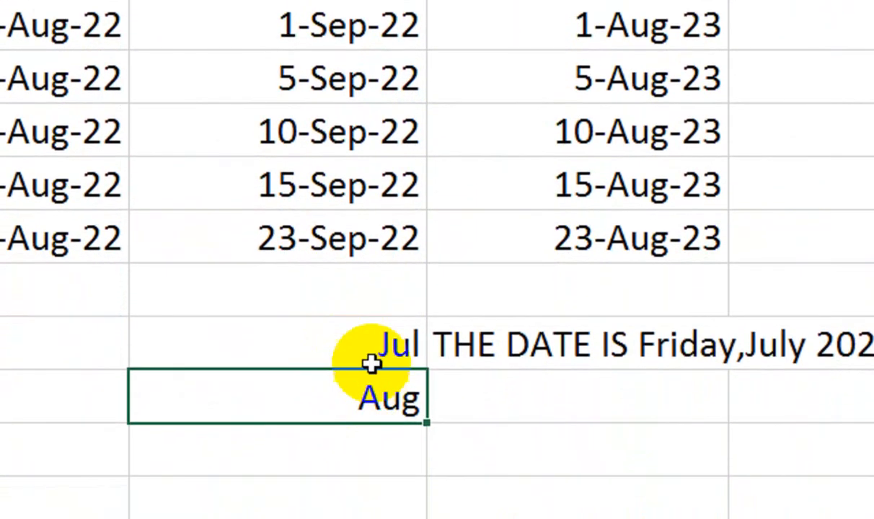
{"action": "left_click_drag", "start_coordinate": [426, 406], "coordinate": [429, 492]}
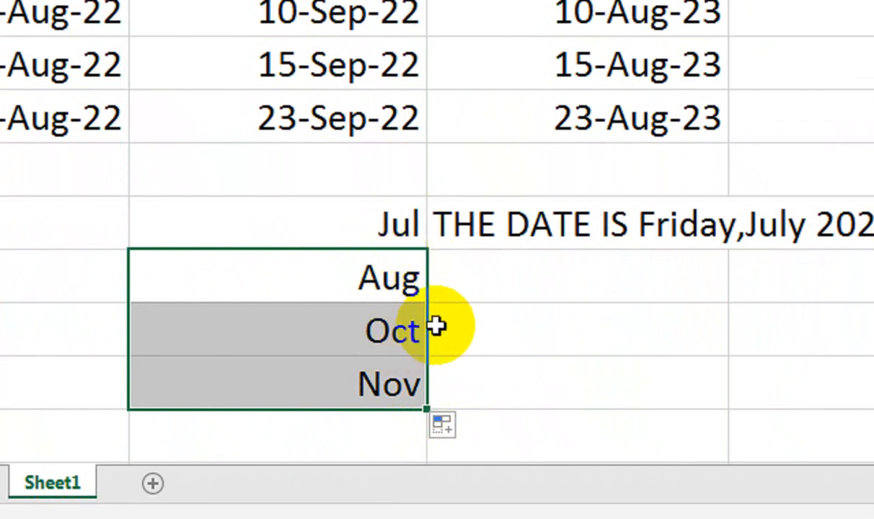
Apply the custom number format DDD to the dates in B8:B11.
{"action": "left_click_drag", "start_coordinate": [396, 229], "coordinate": [388, 365]}
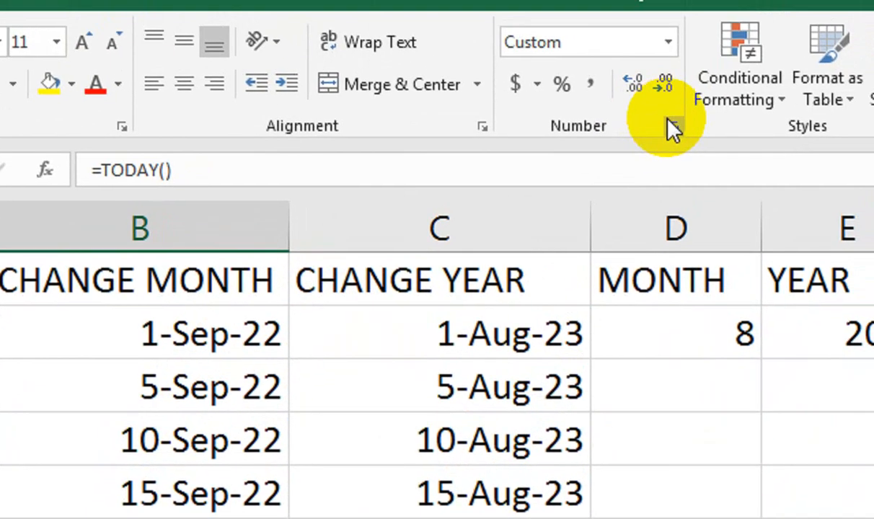
{"action": "left_click", "coordinate": [670, 128]}
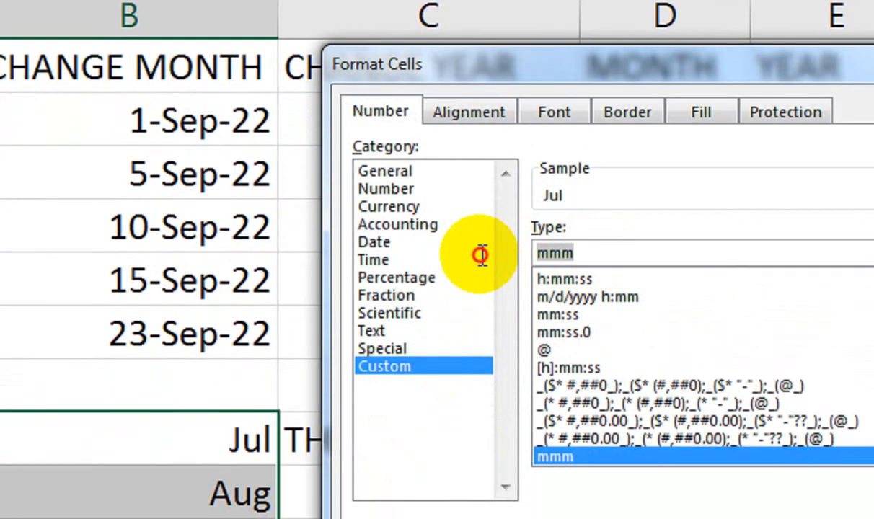
{"action": "type", "text": "DD"}
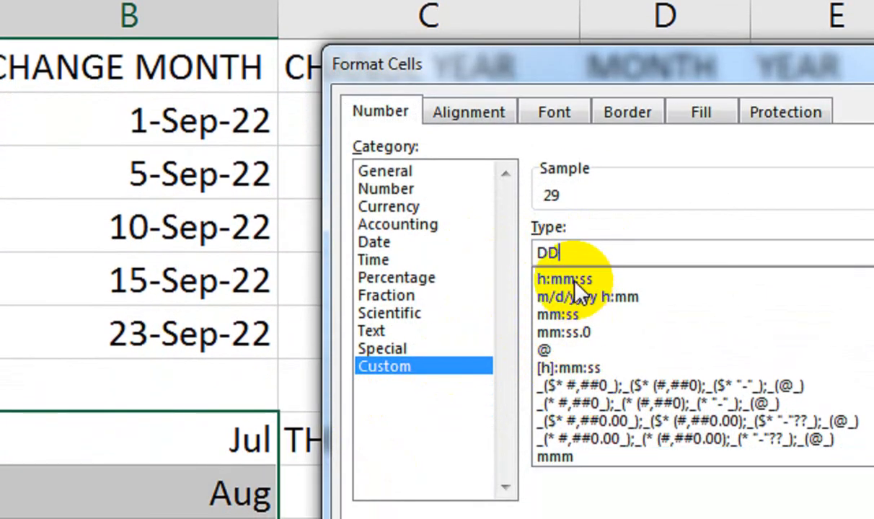
{"action": "type", "text": "D"}
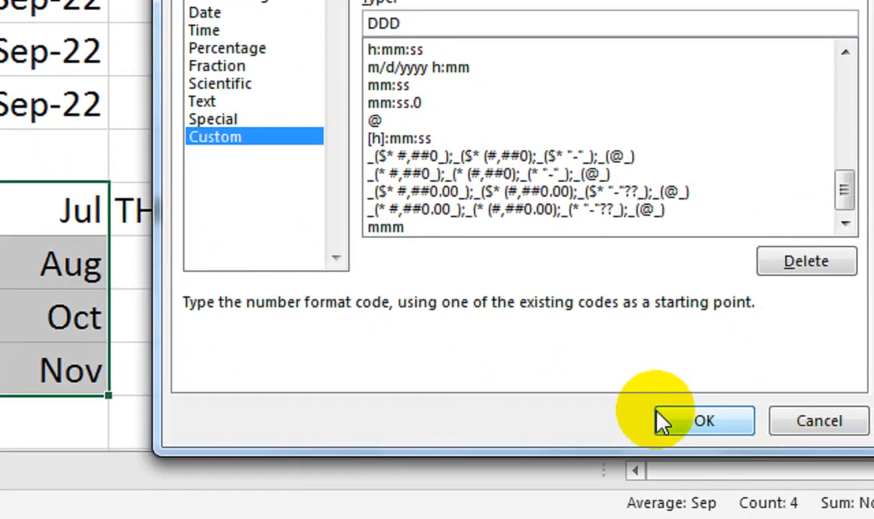
{"action": "left_click", "coordinate": [660, 418]}
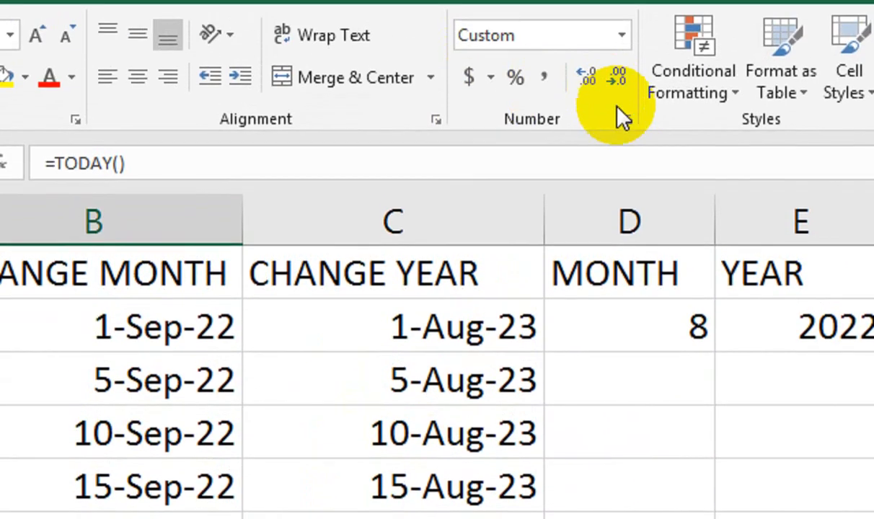
Shorten the custom number format of B8:B11 to dd.
{"action": "left_click", "coordinate": [626, 120]}
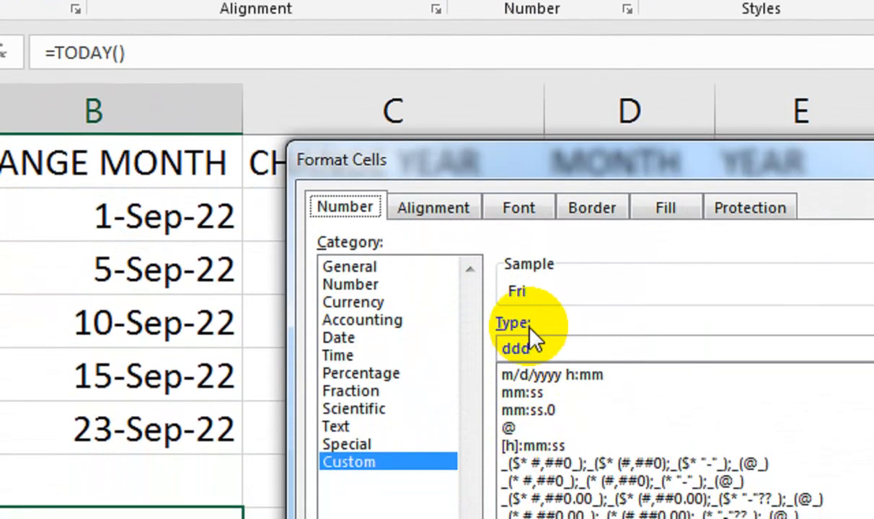
{"action": "double_click", "coordinate": [538, 460]}
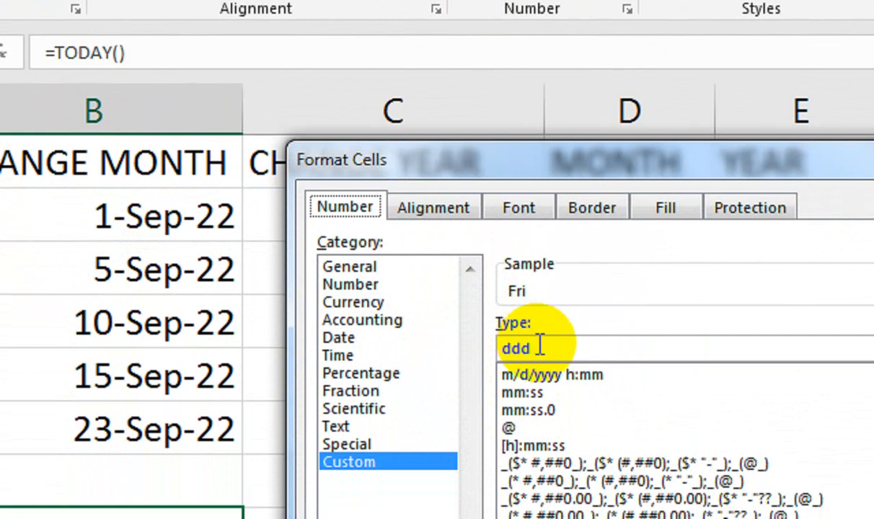
{"action": "key", "text": "BackSpace"}
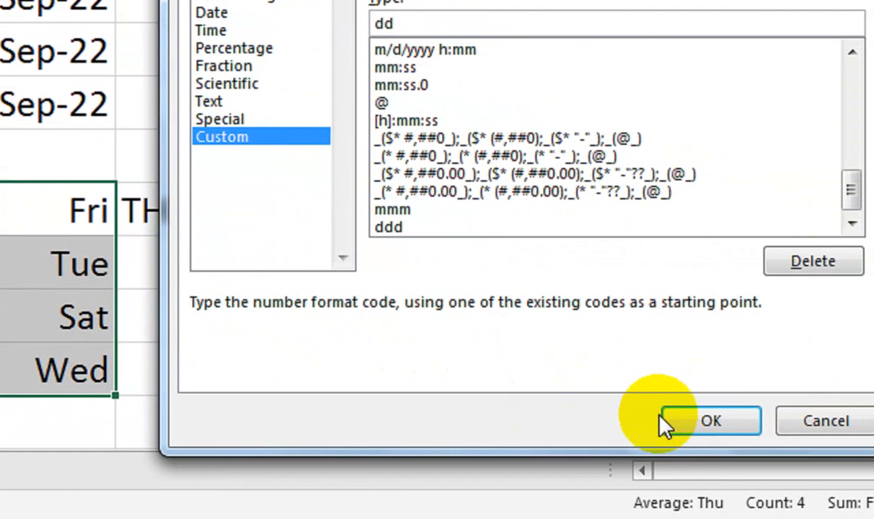
{"action": "left_click", "coordinate": [662, 426]}
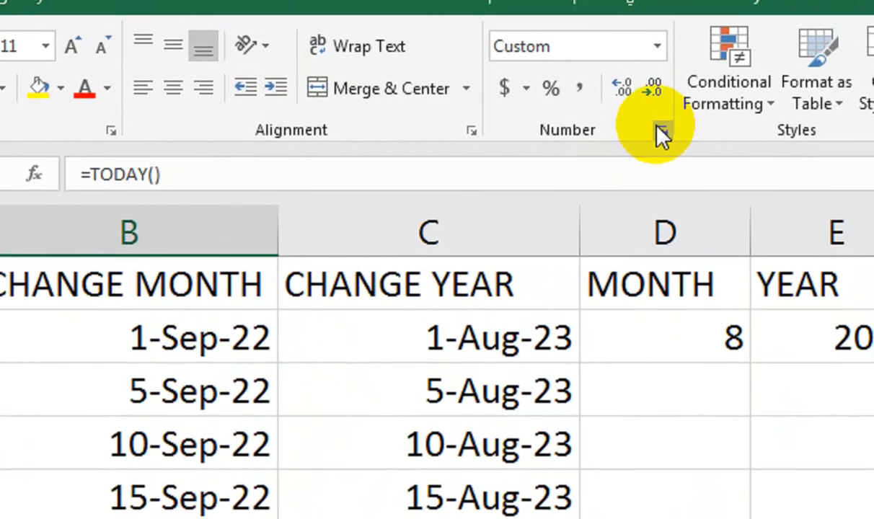
Replace the custom number format of B8:B11 with YYYY.
{"action": "left_click", "coordinate": [692, 74]}
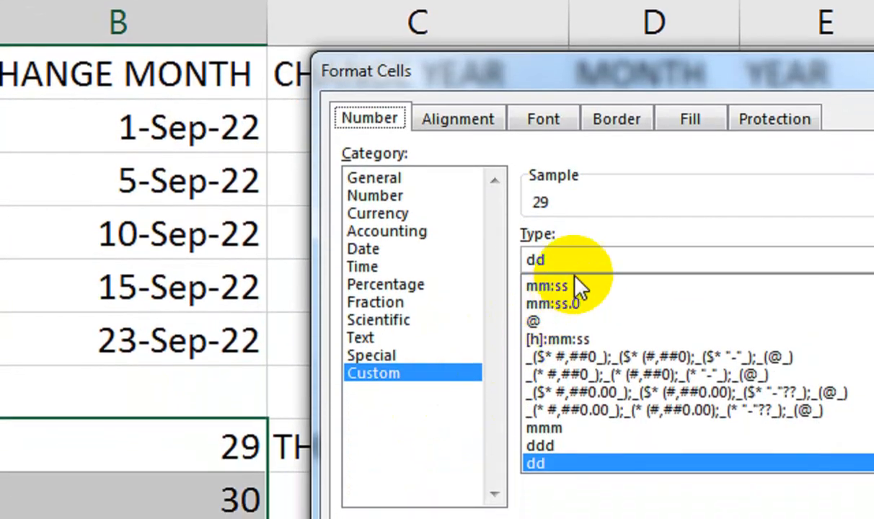
{"action": "double_click", "coordinate": [530, 294]}
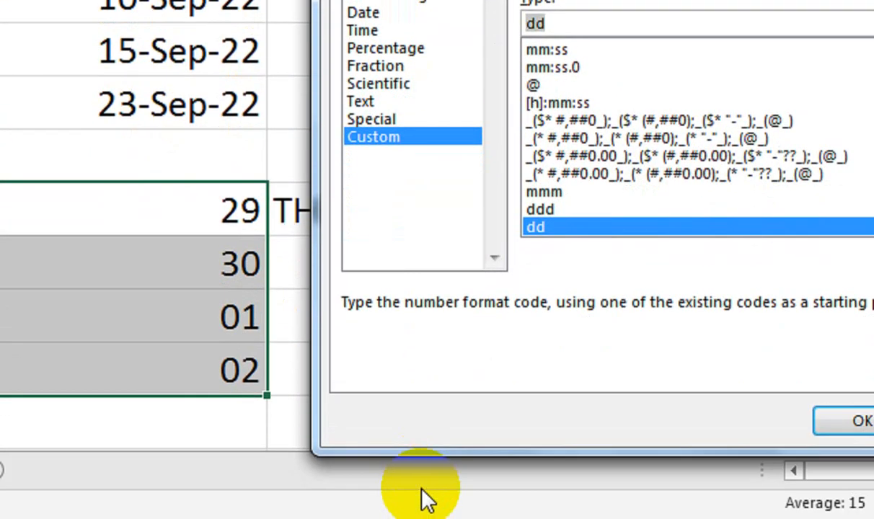
{"action": "type", "text": "YYY"}
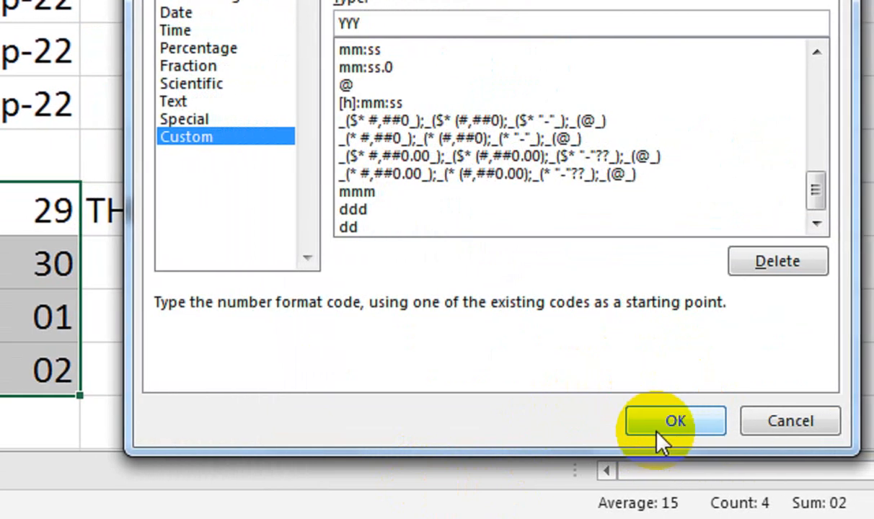
{"action": "type", "text": "Y"}
{"action": "left_click", "coordinate": [662, 433]}
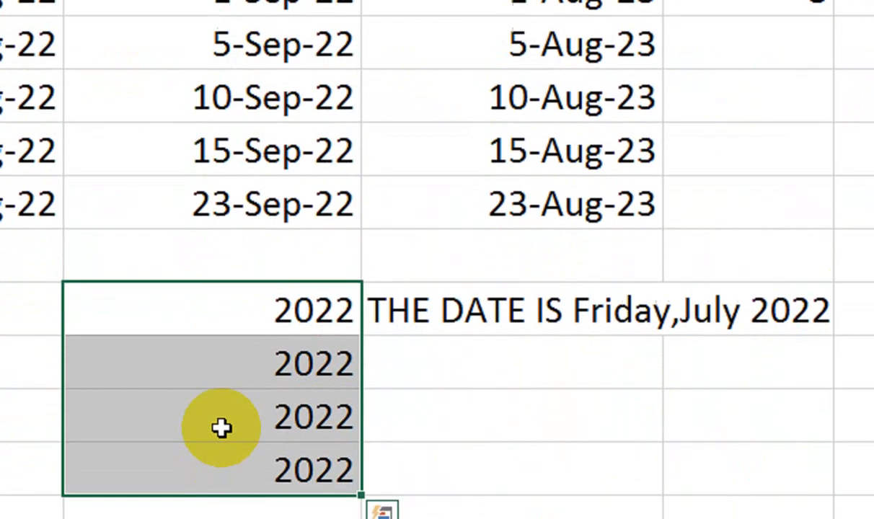
Enter a formula in C9 that adds enough days to B9 to reach the year 2023.
{"action": "left_click", "coordinate": [416, 368]}
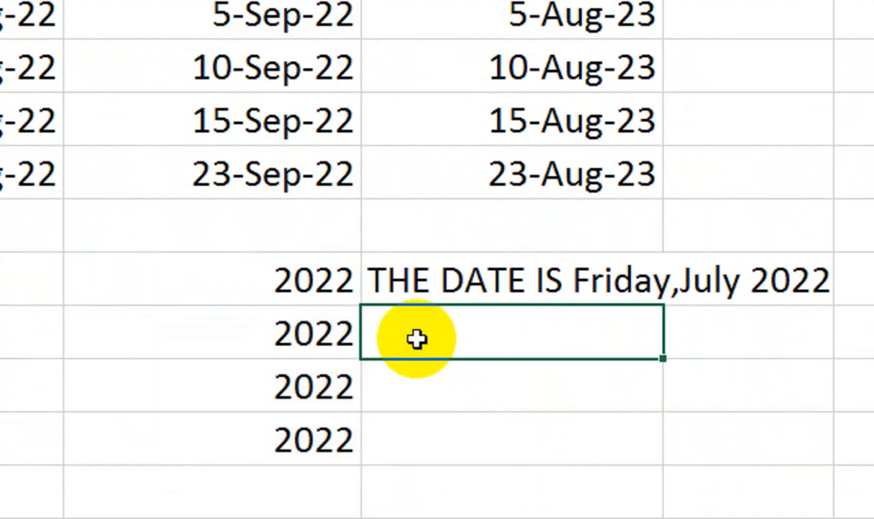
{"action": "type", "text": "="}
{"action": "key", "text": "Left"}
{"action": "type", "text": "+"}
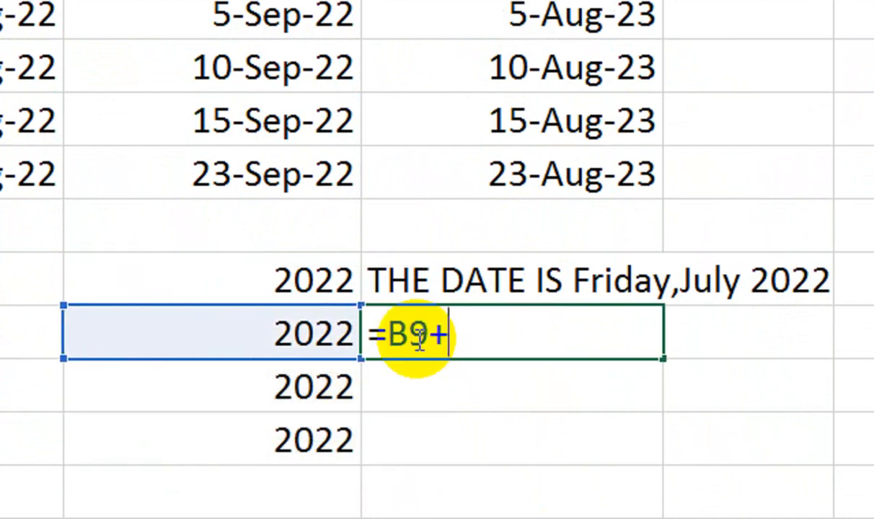
{"action": "key", "text": "Return"}
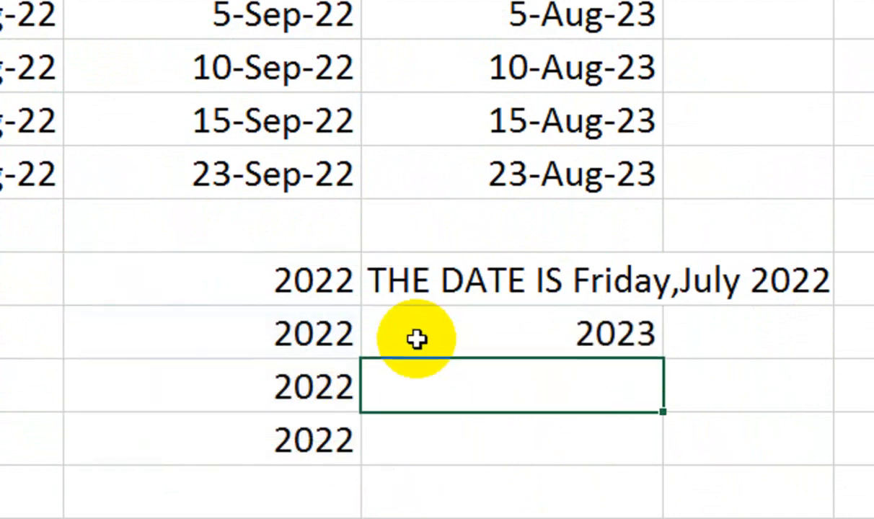
Delete the formula in C9 and select cell B8 again.
{"action": "left_click", "coordinate": [417, 339]}
{"action": "key", "text": "Delete"}
{"action": "key", "text": "Left"}
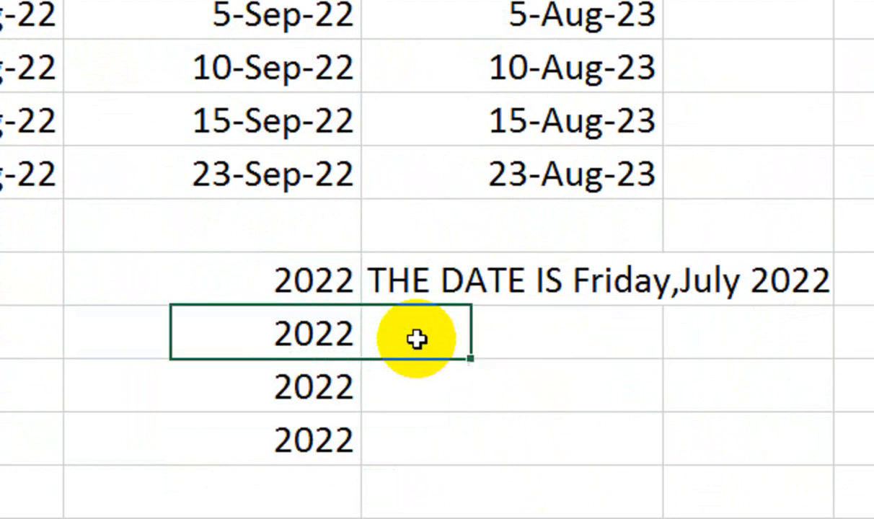
{"action": "key", "text": "Up"}
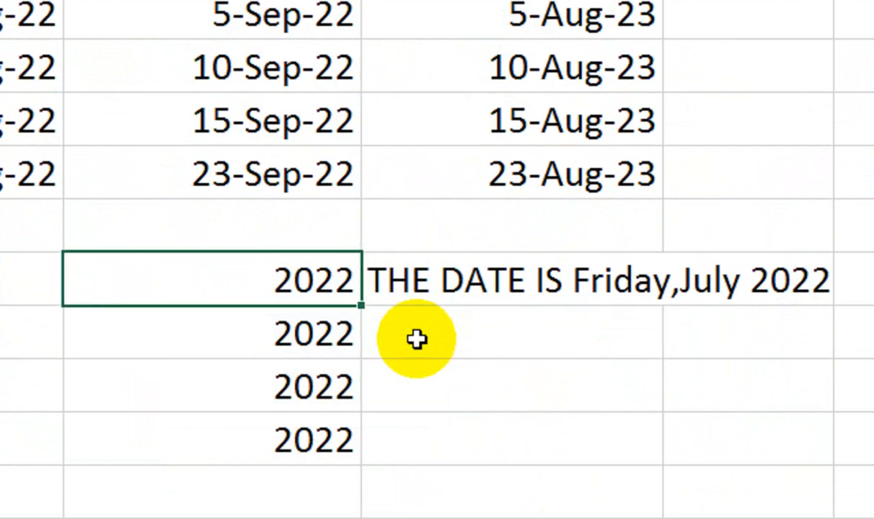
Switch the number format category of B8:B11 to Date and preview the first few date types, ending with 03/14/12.
{"action": "left_click_drag", "start_coordinate": [312, 287], "coordinate": [307, 436]}
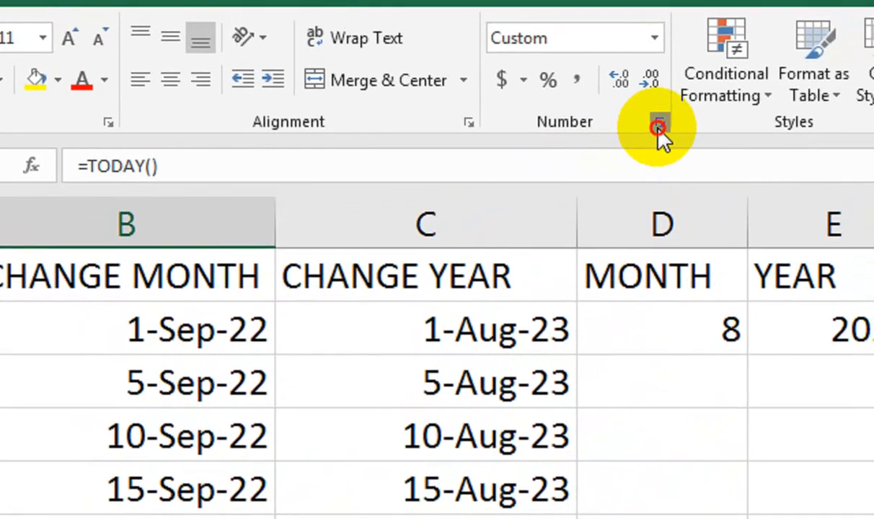
{"action": "left_click", "coordinate": [714, 60]}
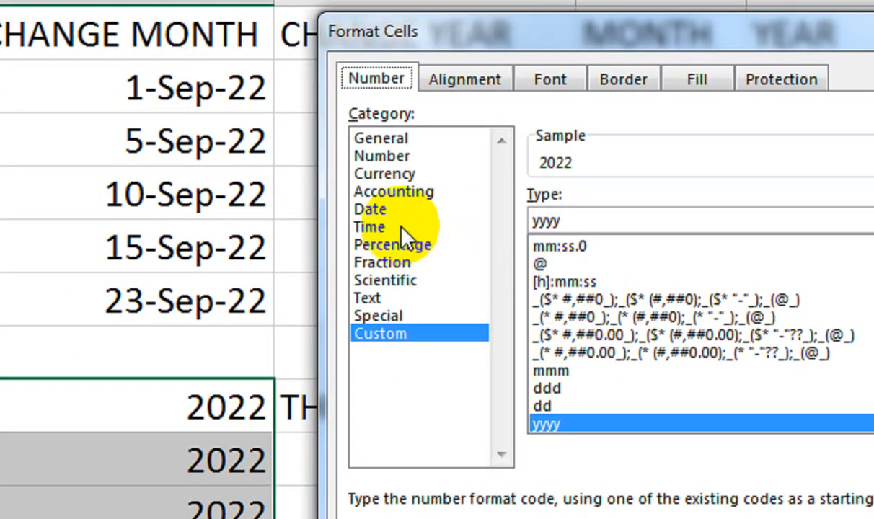
{"action": "left_click", "coordinate": [357, 193]}
{"action": "left_click", "coordinate": [369, 210]}
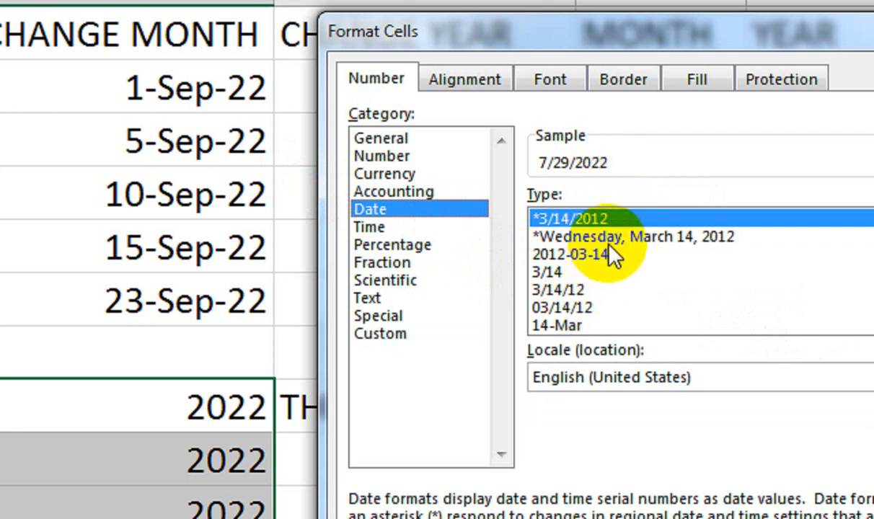
{"action": "left_click", "coordinate": [585, 237]}
{"action": "left_click", "coordinate": [585, 256]}
{"action": "left_click", "coordinate": [585, 272]}
{"action": "left_click", "coordinate": [558, 308]}
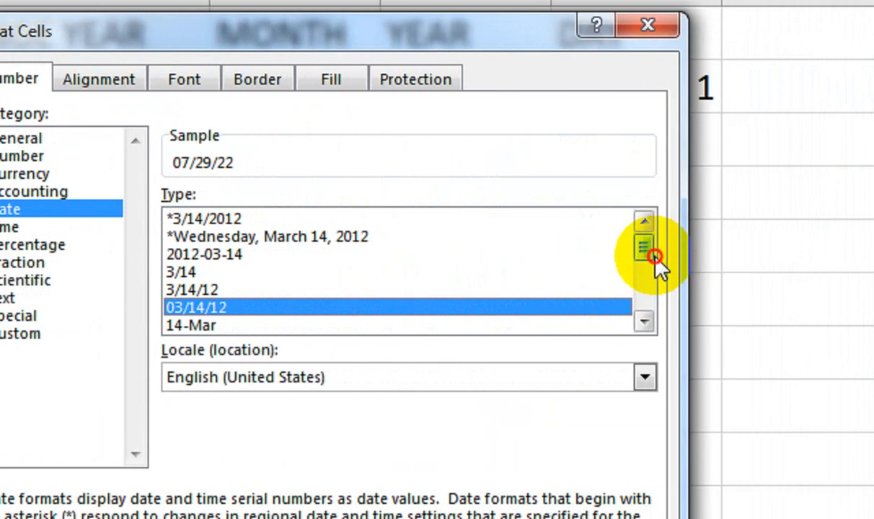
Preview the date types near the end of the list and apply 14-Mar-2012 to B8:B11.
{"action": "left_click_drag", "start_coordinate": [655, 257], "coordinate": [615, 347]}
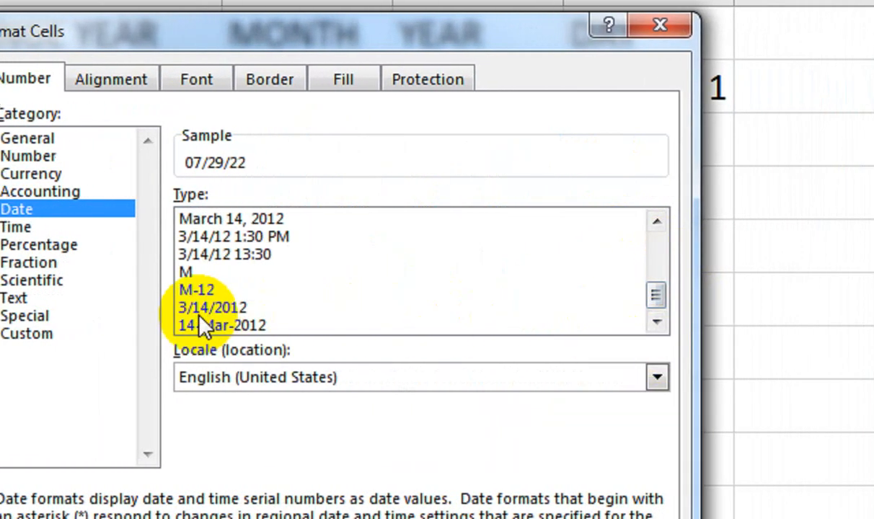
{"action": "left_click", "coordinate": [196, 308]}
{"action": "left_click", "coordinate": [212, 272]}
{"action": "left_click", "coordinate": [232, 292]}
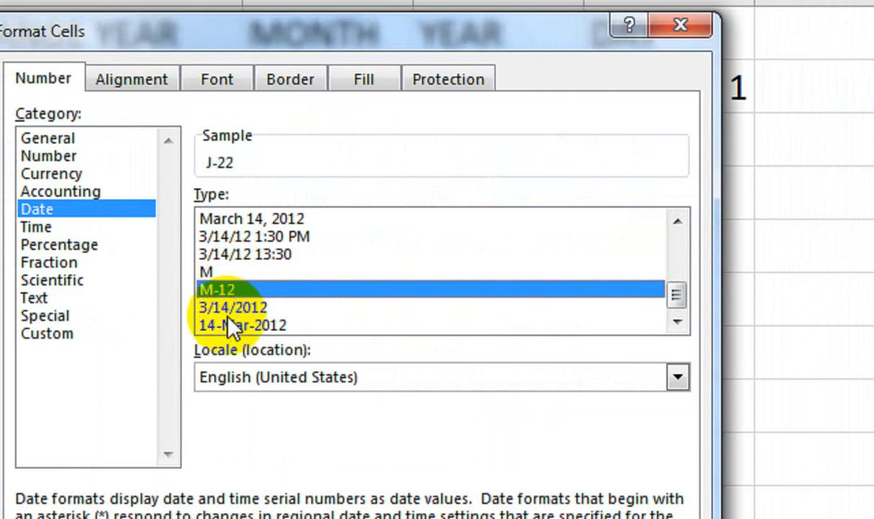
{"action": "left_click", "coordinate": [230, 324]}
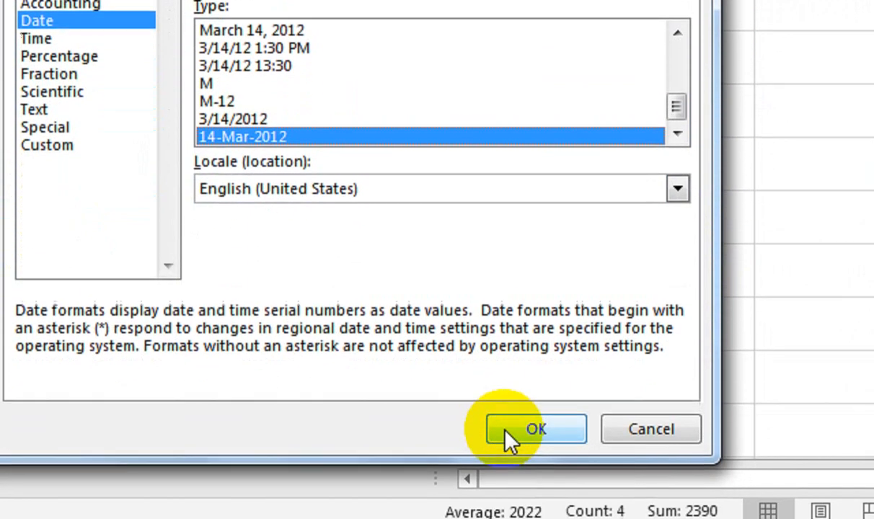
{"action": "left_click", "coordinate": [508, 440]}
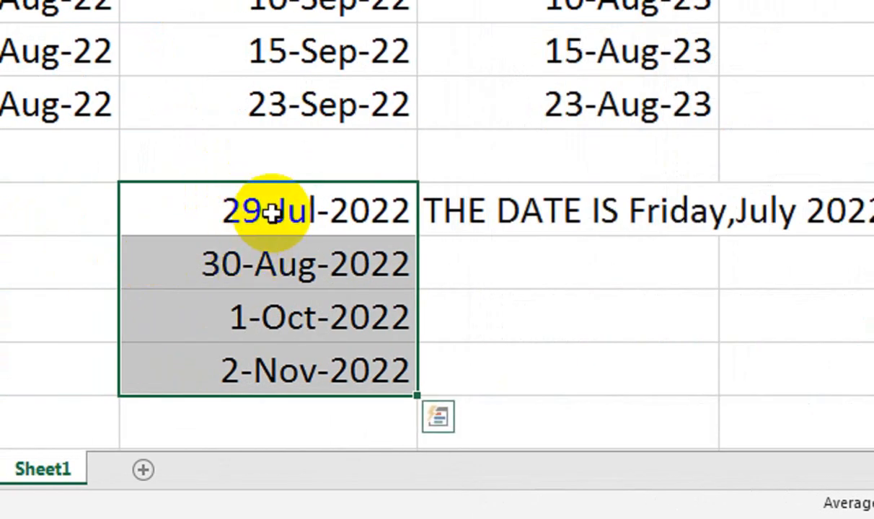